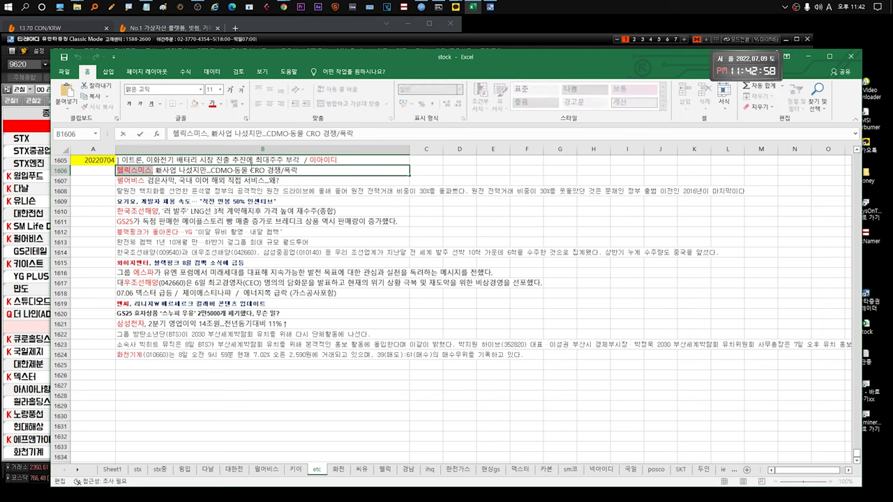
- Read the 헬릭스미스 headline in B1606 and the 펄어비스 headline in B1607, highlighting each cell's full text
{"action": "left_click", "coordinate": [279, 168]}
{"action": "left_click_drag", "start_coordinate": [301, 168], "coordinate": [116, 171]}
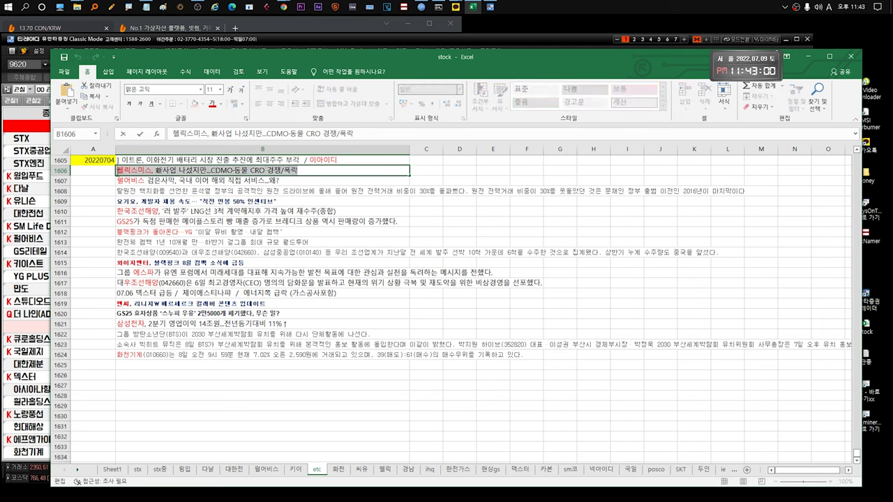
{"action": "left_click", "coordinate": [182, 179]}
{"action": "double_click", "coordinate": [202, 180]}
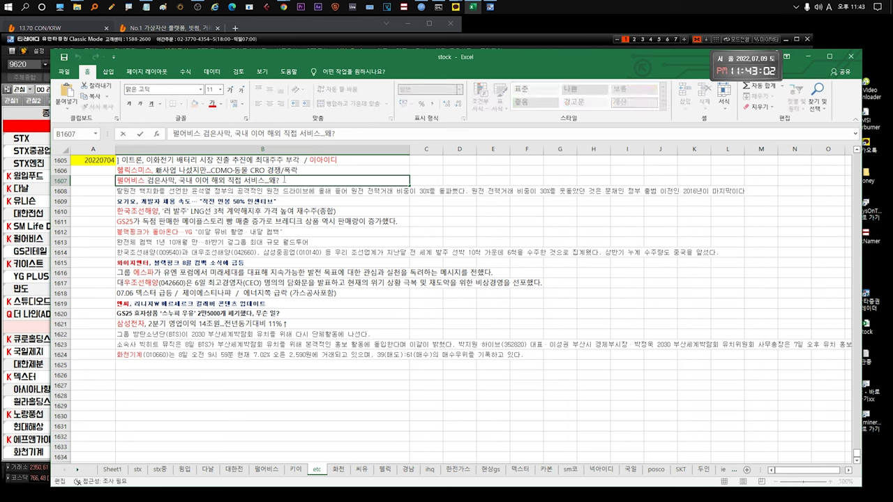
{"action": "left_click_drag", "start_coordinate": [279, 180], "coordinate": [116, 180]}
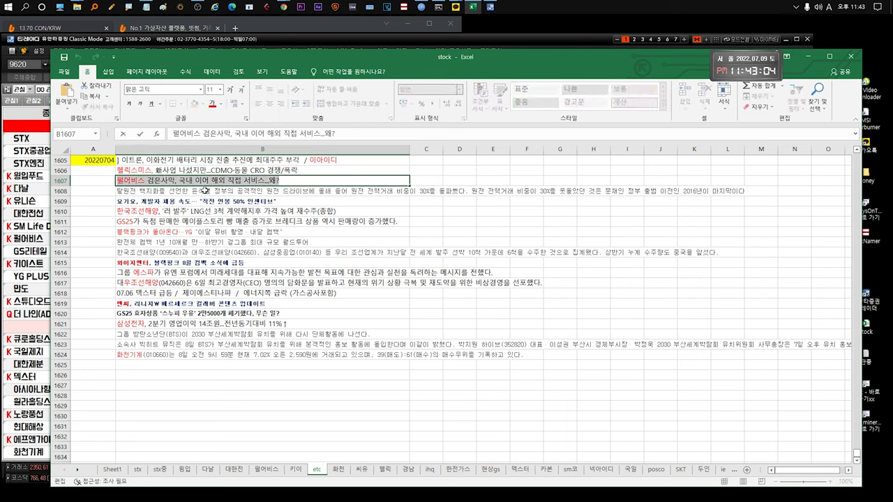
{"action": "key", "text": "Escape"}
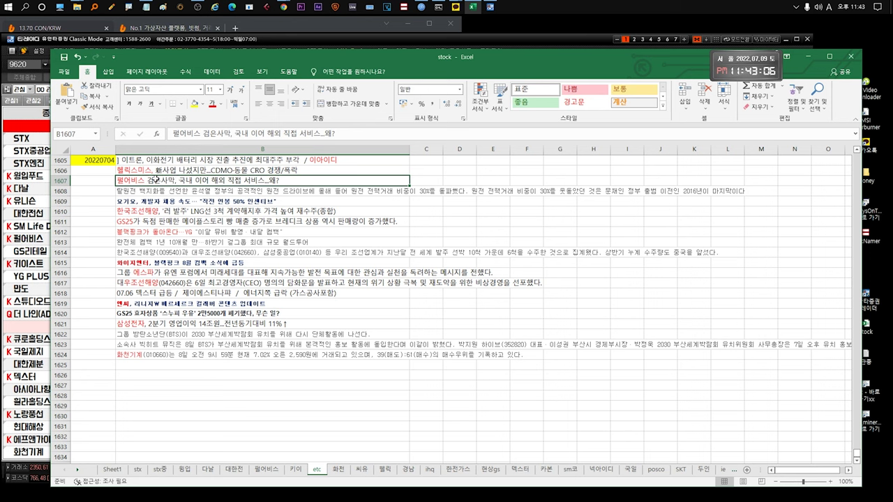
{"action": "double_click", "coordinate": [147, 180]}
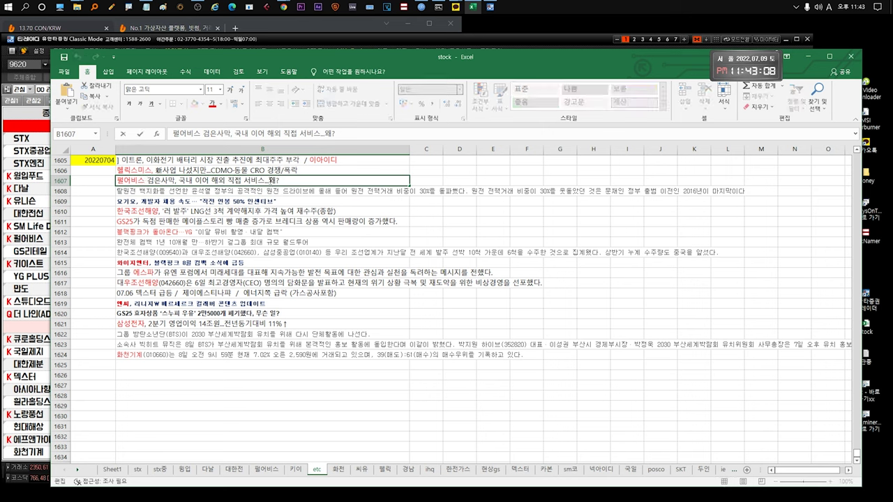
{"action": "left_click_drag", "start_coordinate": [277, 179], "coordinate": [118, 180]}
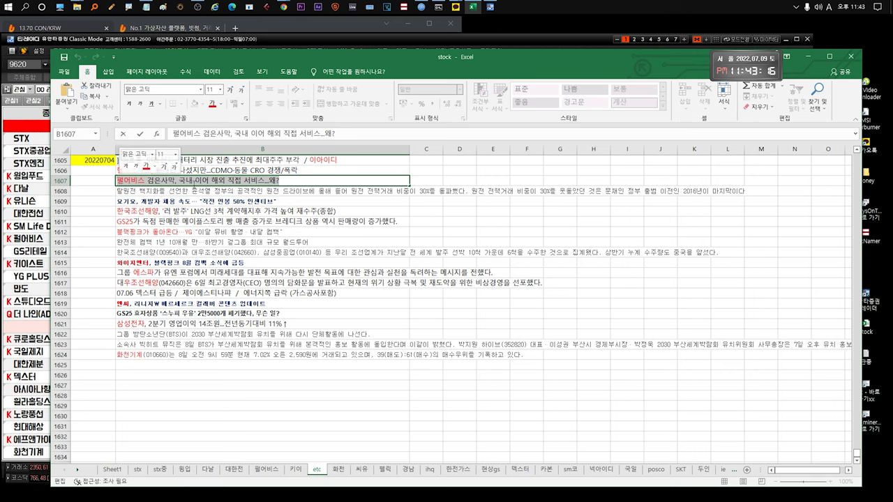
- Review the nuclear power trading note in B1608, highlighting the passages on the government's nuclear drive and the 30% share
{"action": "left_click", "coordinate": [307, 190]}
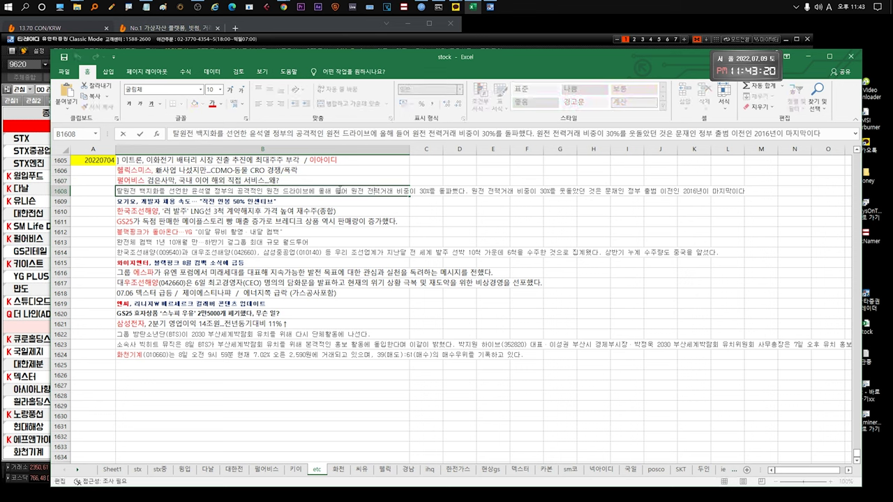
{"action": "left_click_drag", "start_coordinate": [471, 192], "coordinate": [601, 193]}
{"action": "left_click_drag", "start_coordinate": [394, 192], "coordinate": [215, 192]}
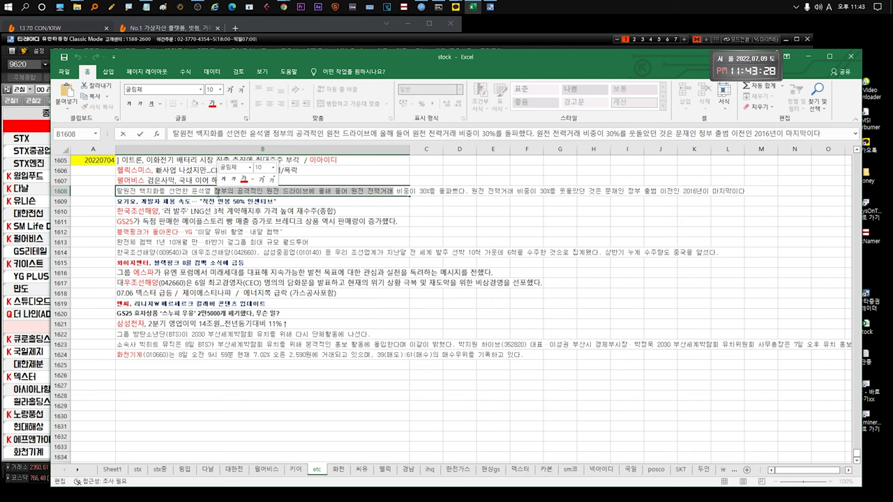
{"action": "left_click_drag", "start_coordinate": [373, 192], "coordinate": [486, 193]}
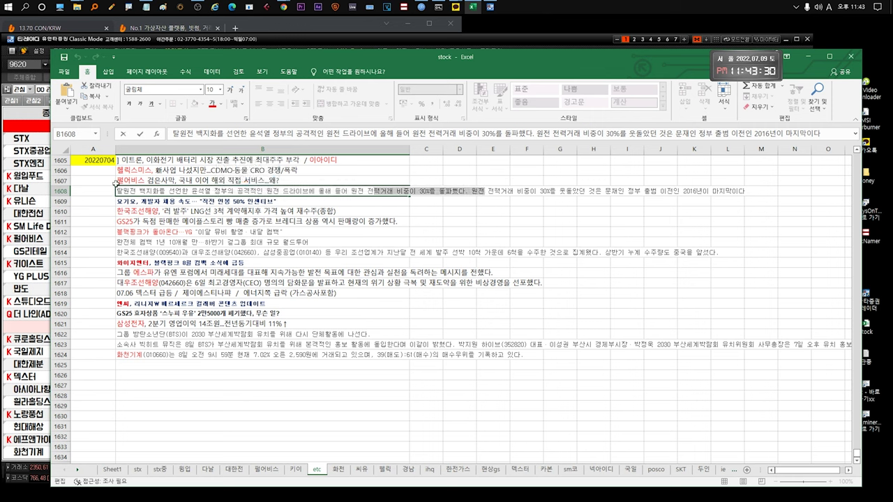
- Look over the 요기요 developer hiring headline in B1609 and the GS25 product news in B1611 and B1620
{"action": "left_click", "coordinate": [166, 200]}
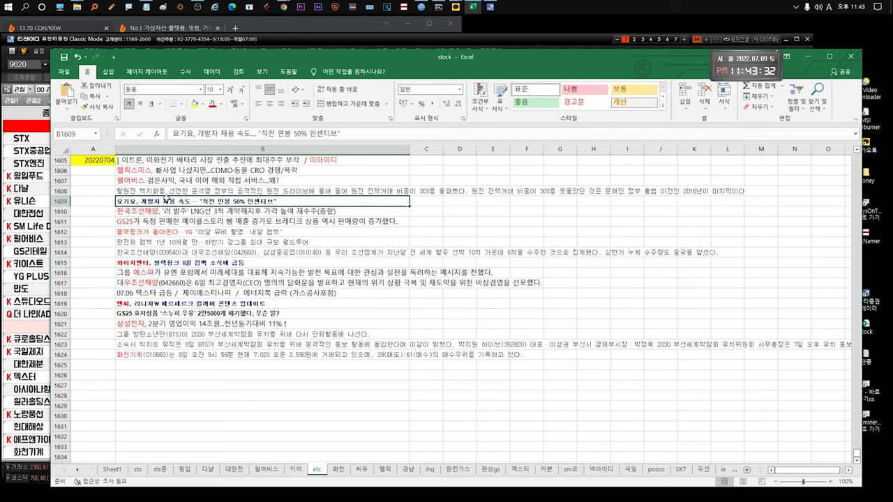
{"action": "double_click", "coordinate": [165, 199]}
{"action": "left_click", "coordinate": [203, 200]}
{"action": "double_click", "coordinate": [227, 221]}
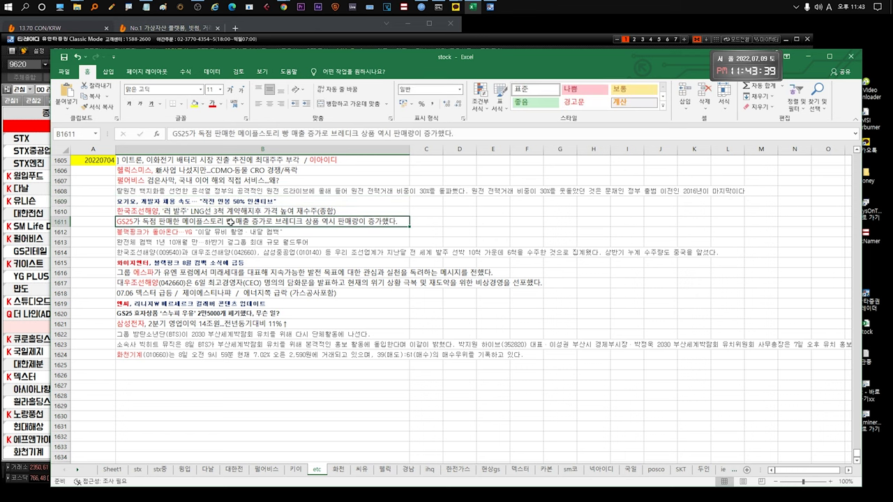
{"action": "left_click_drag", "start_coordinate": [346, 222], "coordinate": [197, 222]}
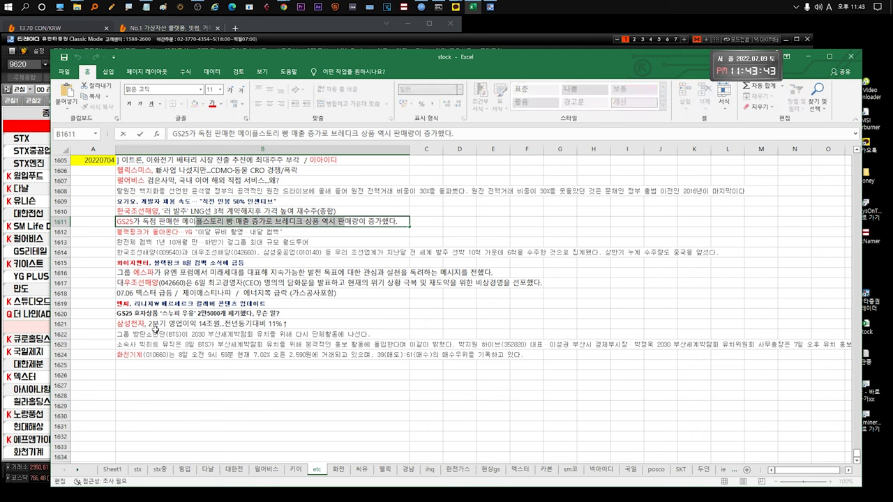
{"action": "double_click", "coordinate": [181, 316]}
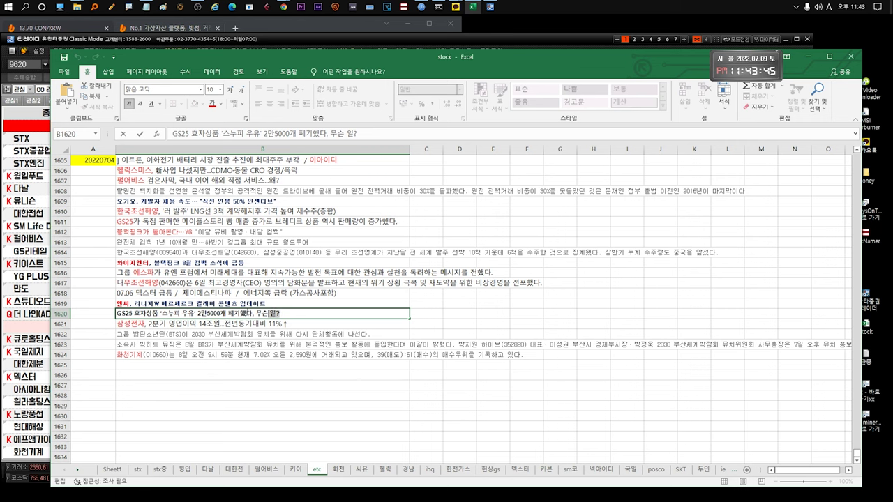
- Go back to the 한국조선해양 LNG carrier re-order headline in B1610 and highlight its whole text for reading
{"action": "left_click", "coordinate": [190, 251]}
{"action": "left_click", "coordinate": [190, 235]}
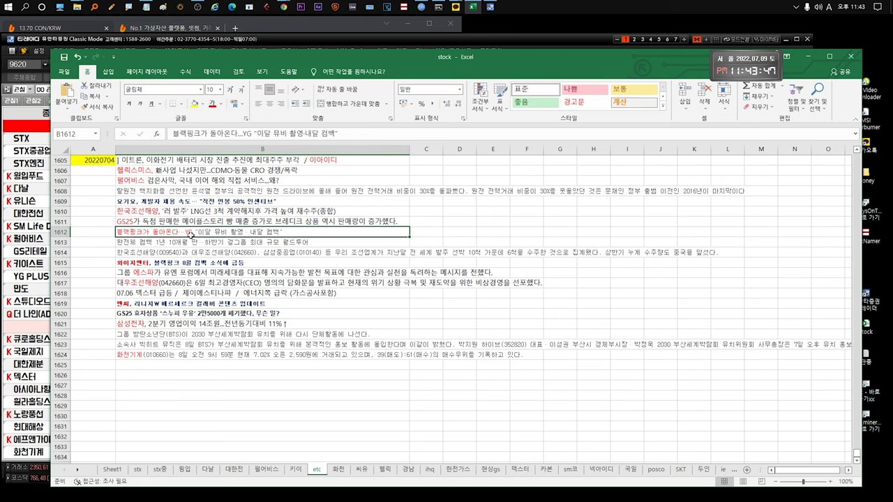
{"action": "left_click", "coordinate": [195, 222]}
{"action": "double_click", "coordinate": [253, 211]}
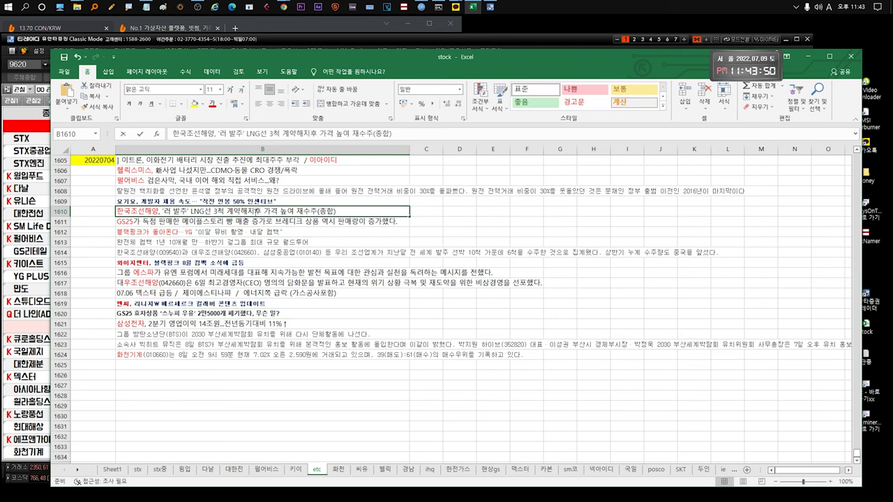
{"action": "left_click_drag", "start_coordinate": [339, 212], "coordinate": [114, 214]}
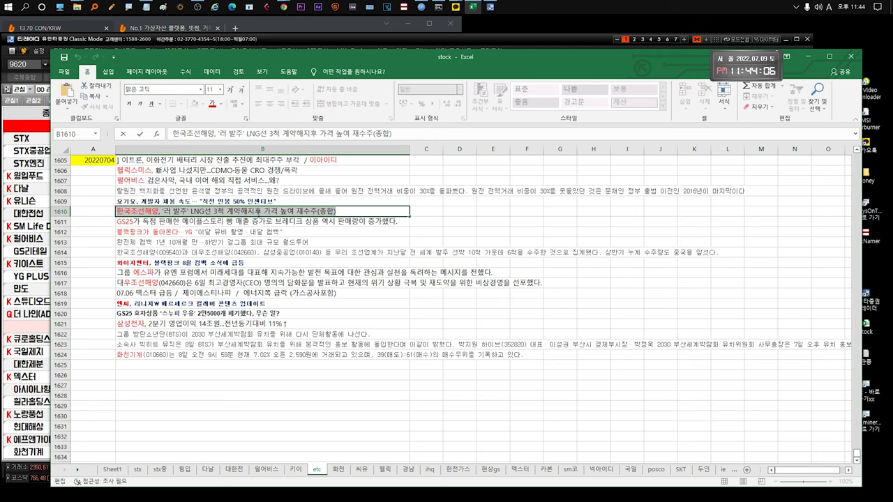
- Read the 블랙핑크 comeback headline in B1612 and the world tour line in B1613, highlighting the text of each
{"action": "left_click", "coordinate": [244, 231]}
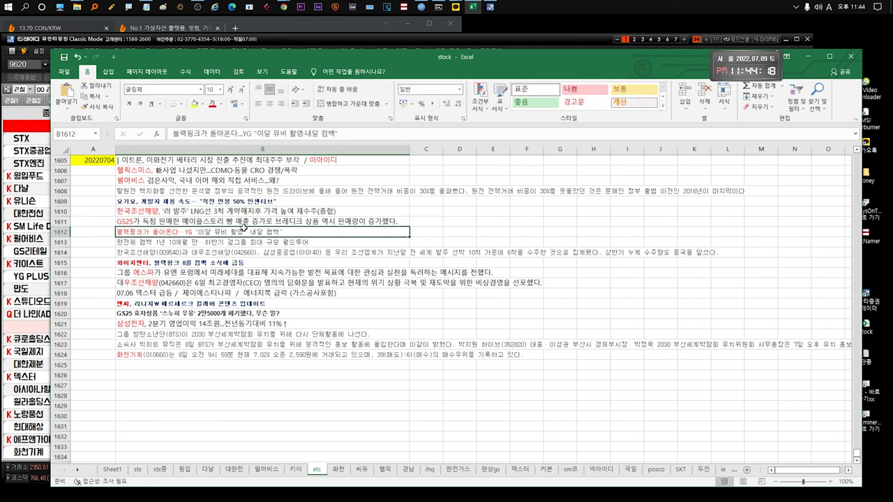
{"action": "double_click", "coordinate": [201, 232]}
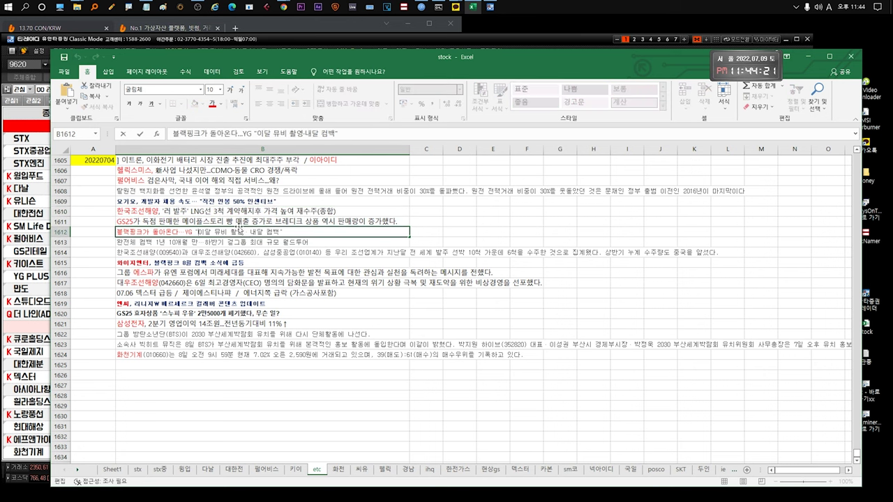
{"action": "left_click_drag", "start_coordinate": [296, 231], "coordinate": [117, 233]}
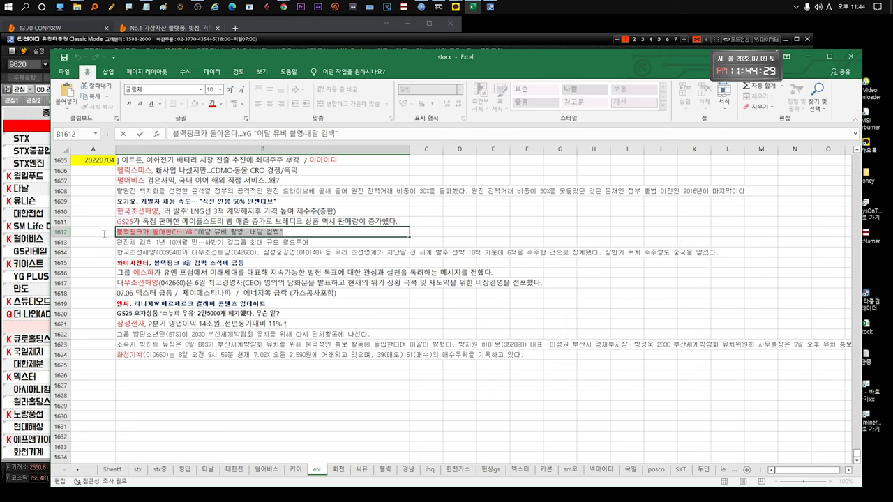
{"action": "left_click", "coordinate": [176, 242]}
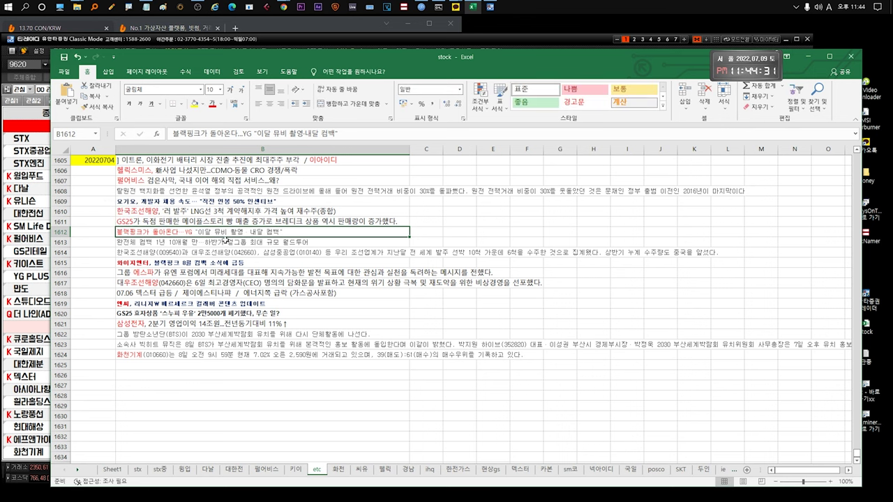
{"action": "left_click", "coordinate": [218, 235]}
{"action": "left_click", "coordinate": [218, 241]}
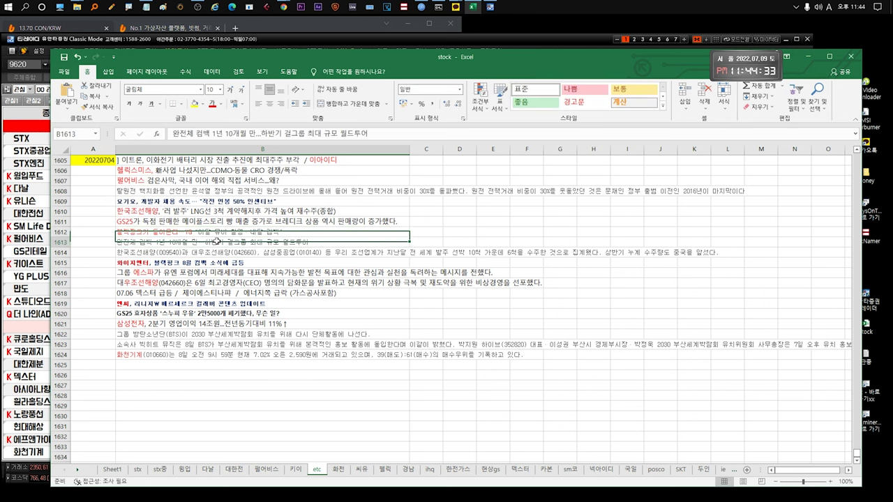
{"action": "left_click", "coordinate": [188, 253]}
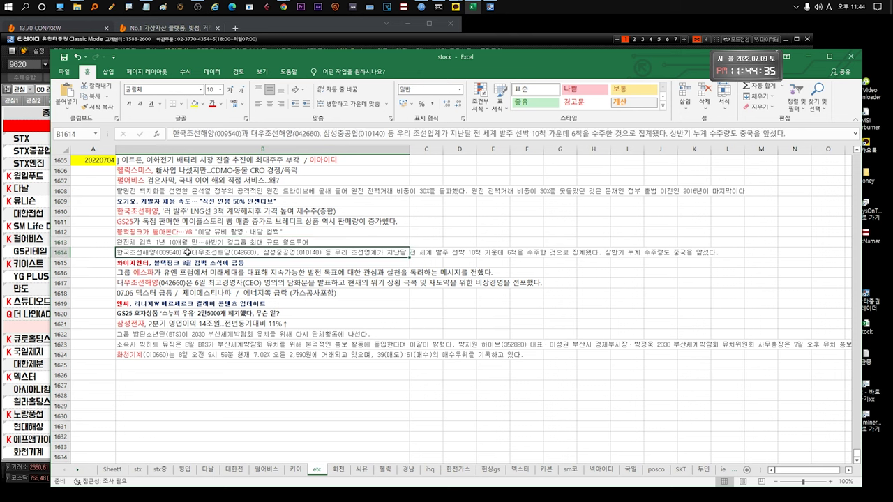
{"action": "double_click", "coordinate": [262, 242]}
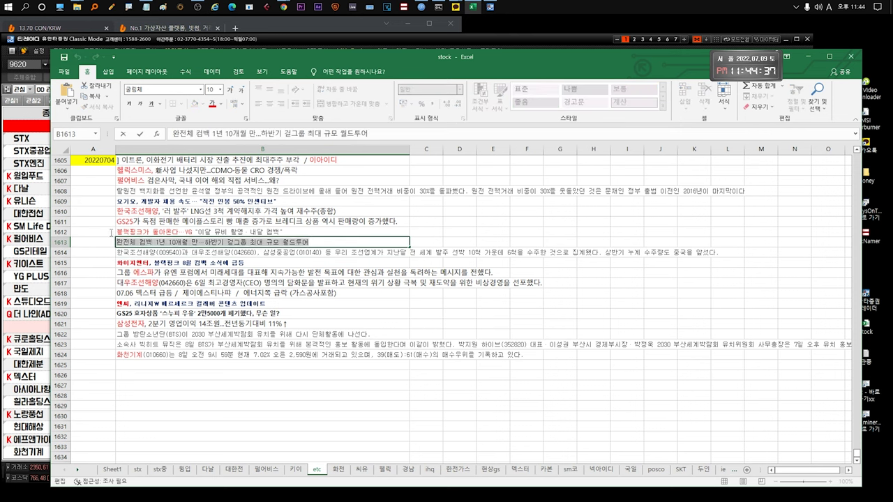
{"action": "key", "text": "Return"}
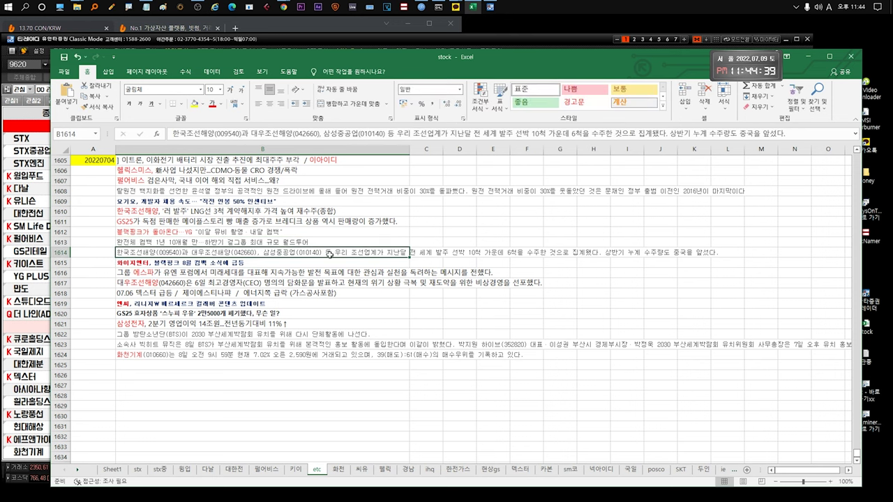
- Examine the shipbuilding order note in B1614 by highlighting its text, leaving the content as it is
{"action": "double_click", "coordinate": [378, 252]}
{"action": "left_click_drag", "start_coordinate": [694, 255], "coordinate": [119, 254]}
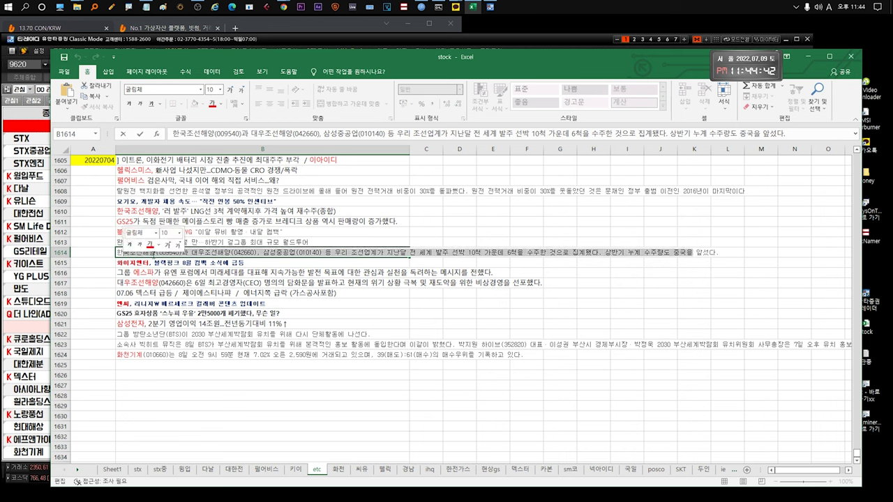
{"action": "key", "text": "Return"}
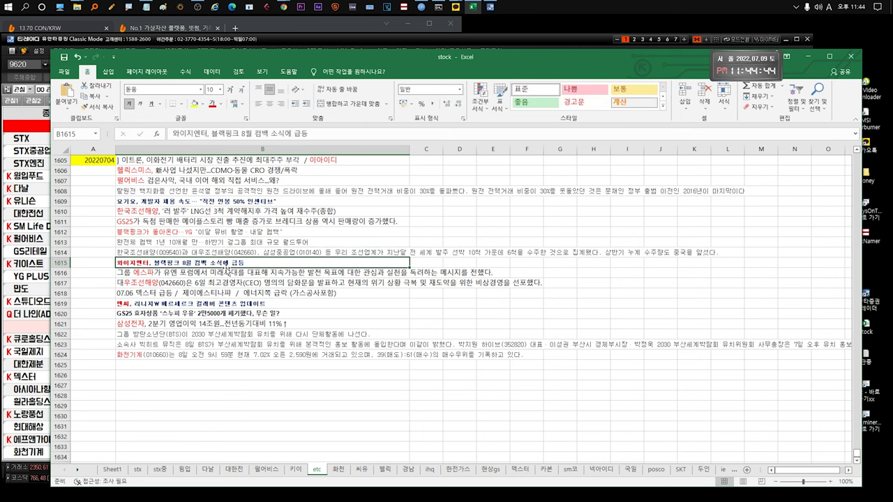
- Read the 에스파 UN forum news in B1616, highlighting the passages about the forum and the sustainable development message
{"action": "double_click", "coordinate": [228, 272]}
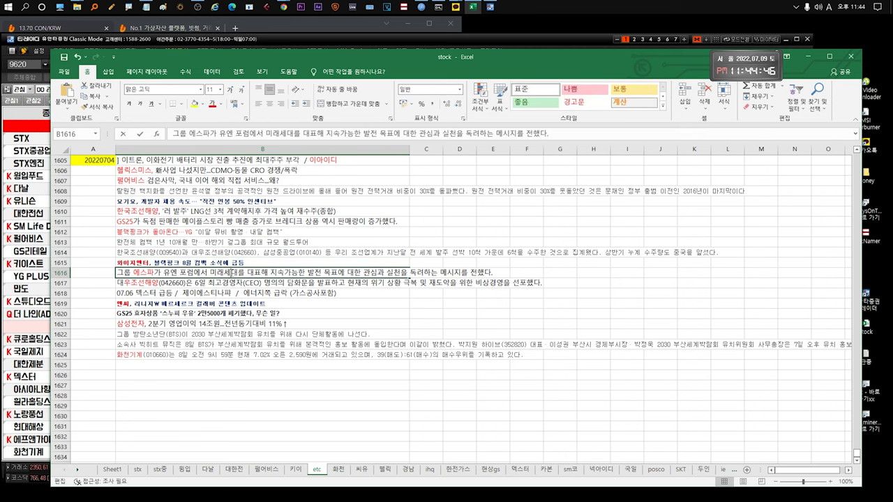
{"action": "left_click_drag", "start_coordinate": [164, 272], "coordinate": [448, 273]}
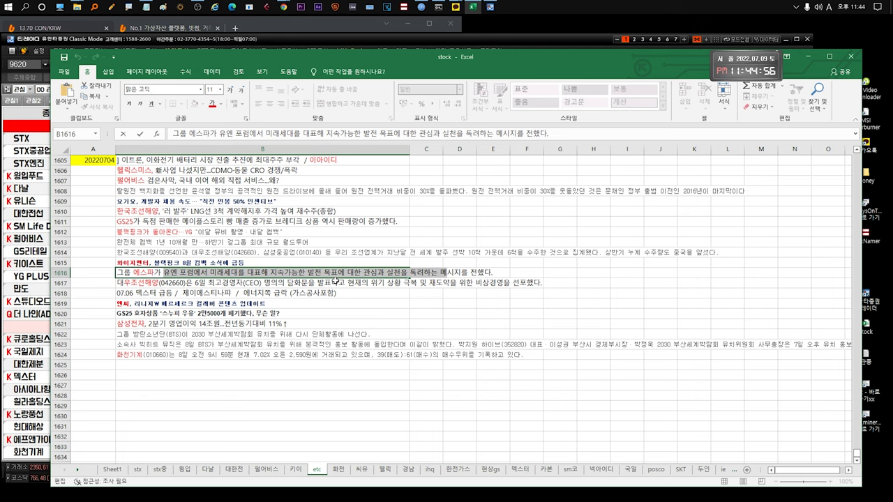
{"action": "left_click_drag", "start_coordinate": [164, 272], "coordinate": [299, 273]}
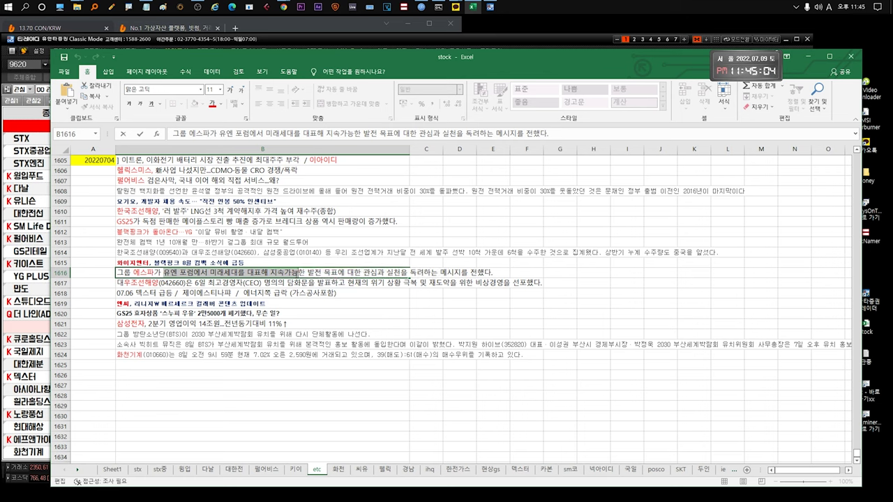
{"action": "left_click", "coordinate": [192, 284]}
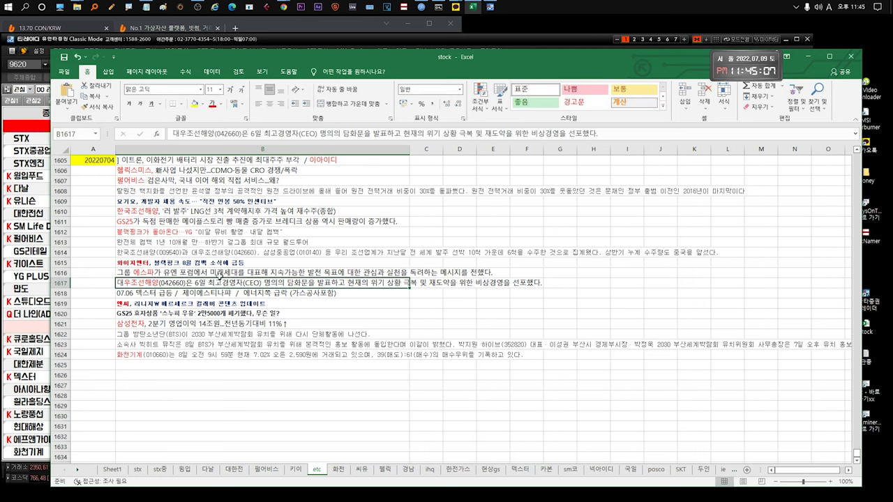
{"action": "double_click", "coordinate": [220, 273]}
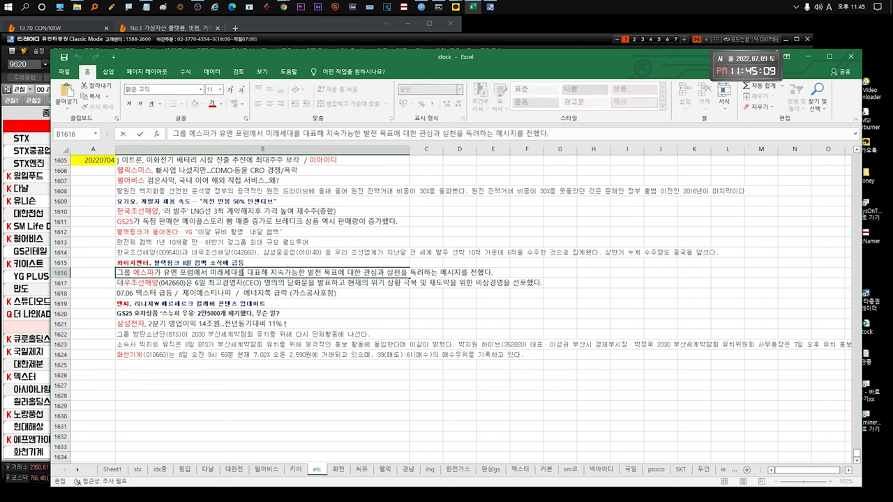
{"action": "left_click_drag", "start_coordinate": [243, 273], "coordinate": [140, 274]}
{"action": "left_click_drag", "start_coordinate": [265, 273], "coordinate": [131, 273]}
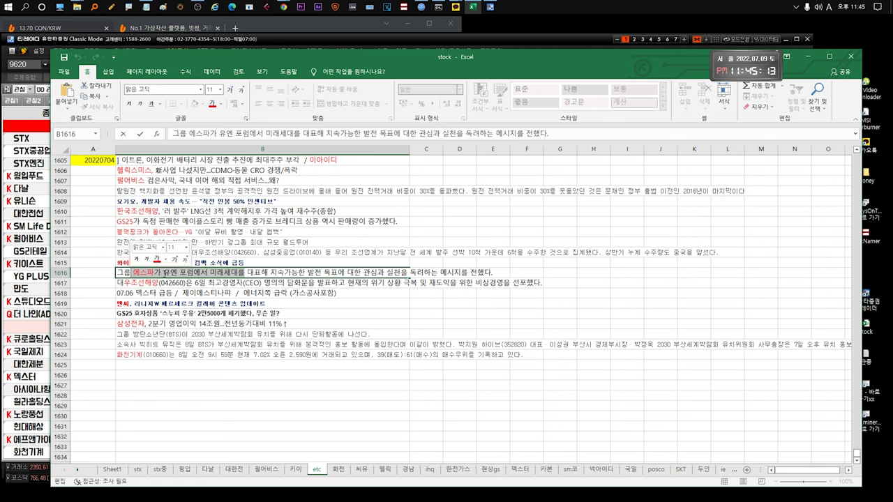
{"action": "key", "text": "Return"}
{"action": "left_click", "coordinate": [256, 273]}
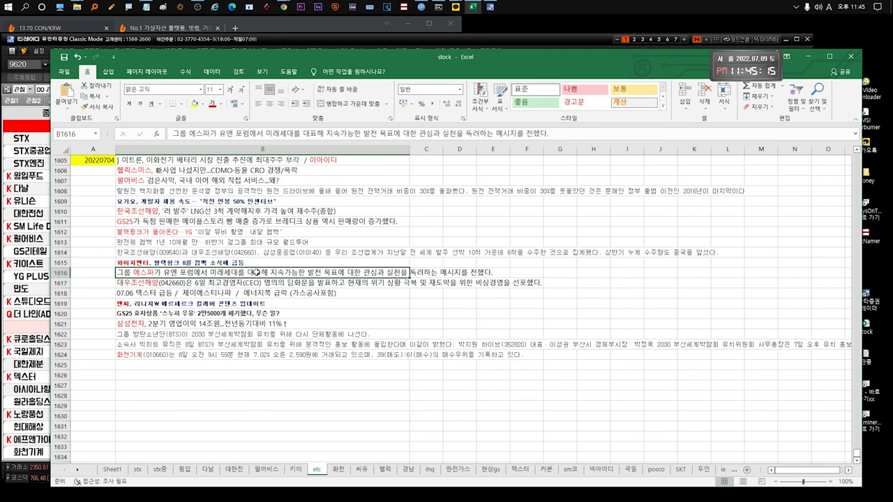
- Open the 대우조선해양 emergency management news in B1617 and highlight its opening part about the CEO statement
{"action": "left_click", "coordinate": [191, 283]}
{"action": "key", "text": "Up"}
{"action": "double_click", "coordinate": [189, 283]}
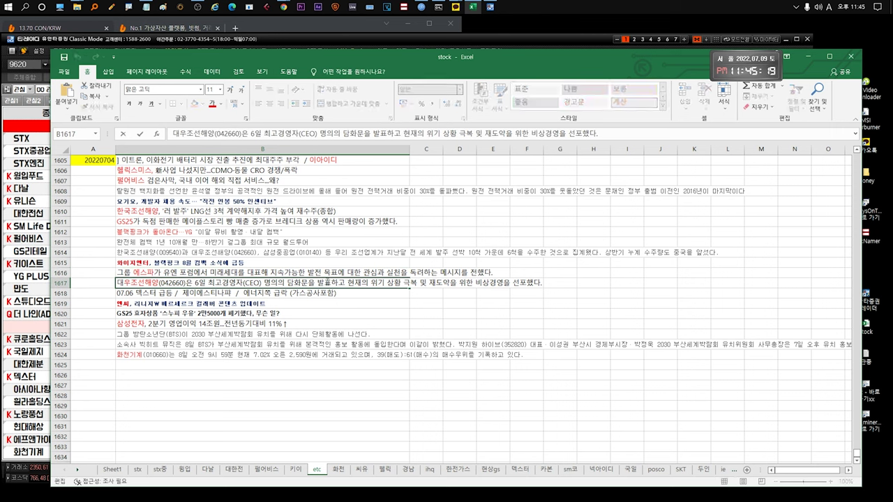
{"action": "left_click_drag", "start_coordinate": [154, 283], "coordinate": [123, 283]}
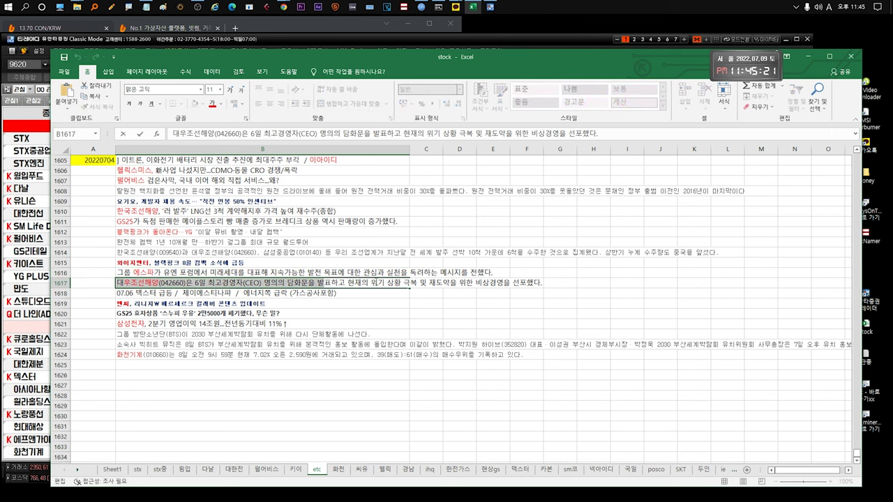
- Read the 07.06 note in B1618, highlighting the 덱스터 급등 part and the 에너지쪽 급락 (가스공사포함) part
{"action": "left_click", "coordinate": [377, 283]}
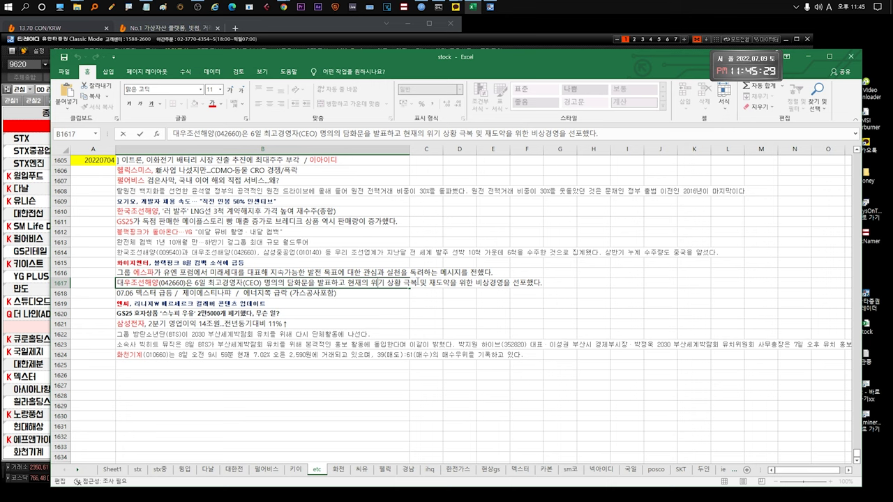
{"action": "double_click", "coordinate": [159, 293]}
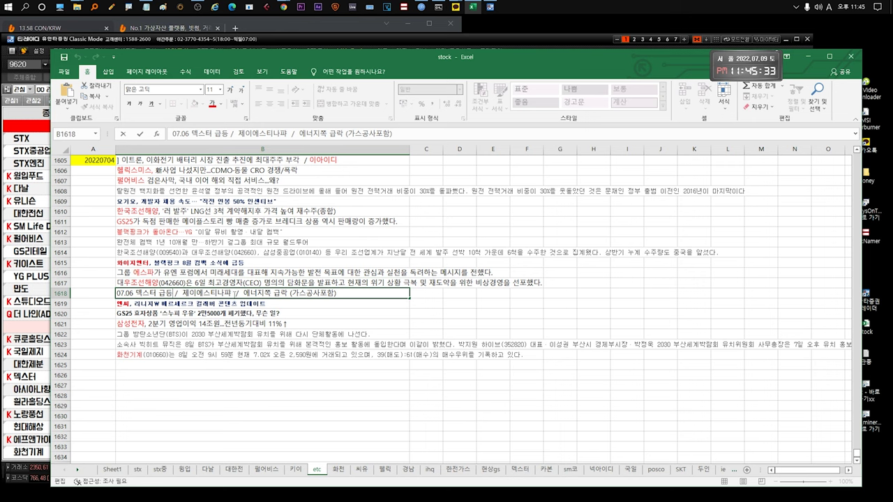
{"action": "left_click_drag", "start_coordinate": [242, 294], "coordinate": [324, 297]}
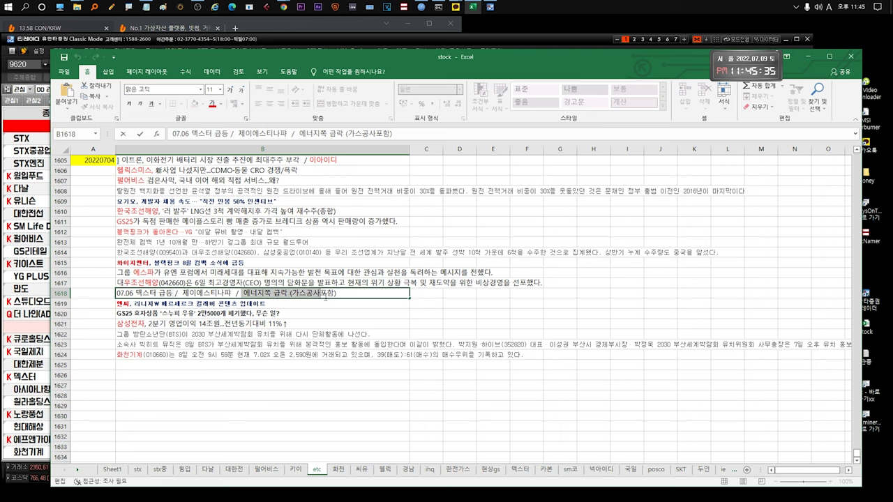
{"action": "left_click", "coordinate": [239, 295]}
{"action": "left_click_drag", "start_coordinate": [134, 295], "coordinate": [173, 294]}
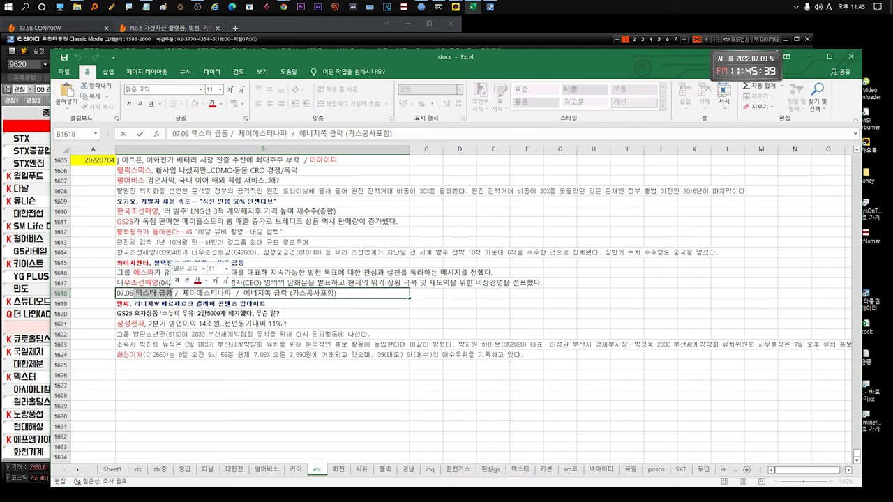
{"action": "left_click", "coordinate": [183, 293]}
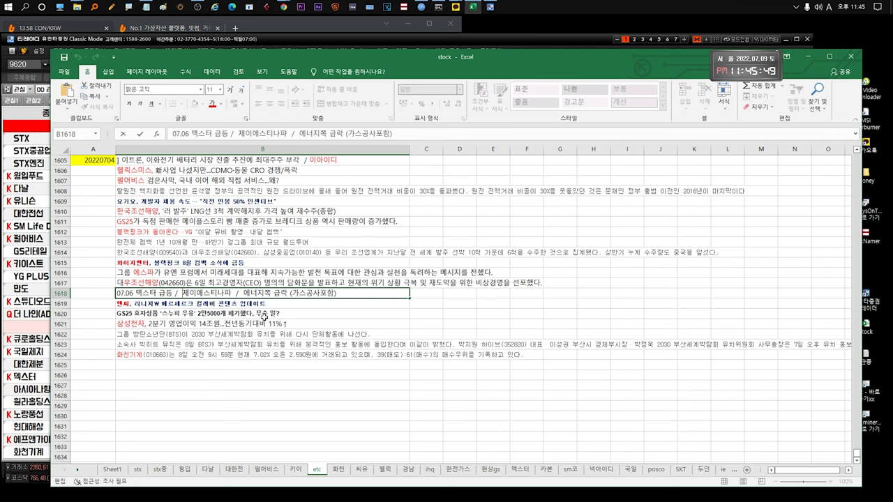
- Read the 엔씨 headline in B1619 about the 리니지W 베르세르크 collaboration content, highlighting its text
{"action": "left_click", "coordinate": [173, 306]}
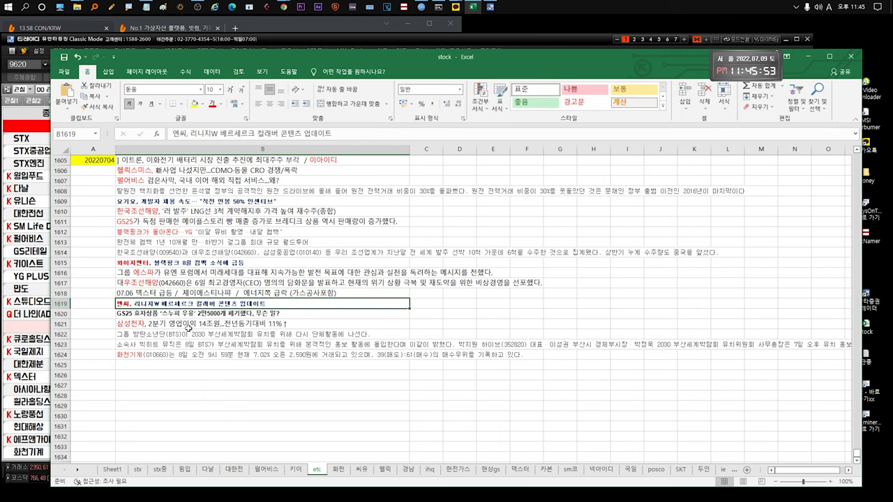
{"action": "double_click", "coordinate": [180, 304]}
{"action": "left_click_drag", "start_coordinate": [239, 304], "coordinate": [162, 307]}
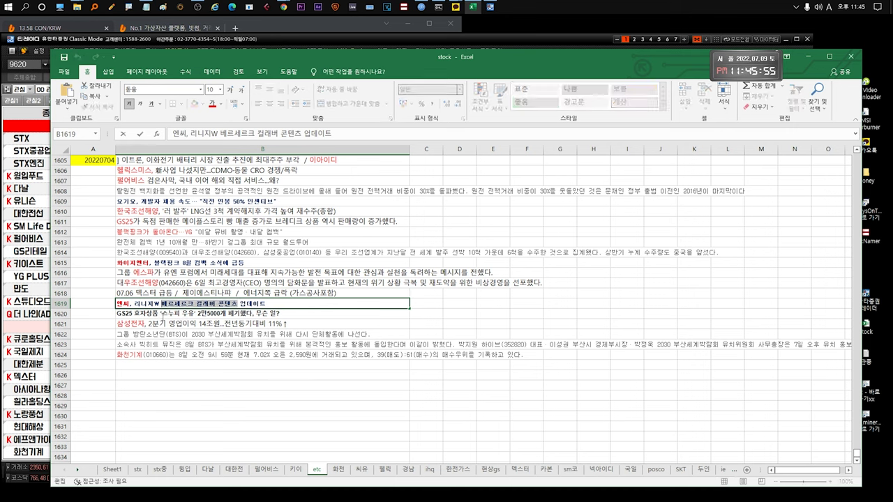
{"action": "left_click", "coordinate": [162, 306]}
{"action": "left_click_drag", "start_coordinate": [277, 305], "coordinate": [115, 305]}
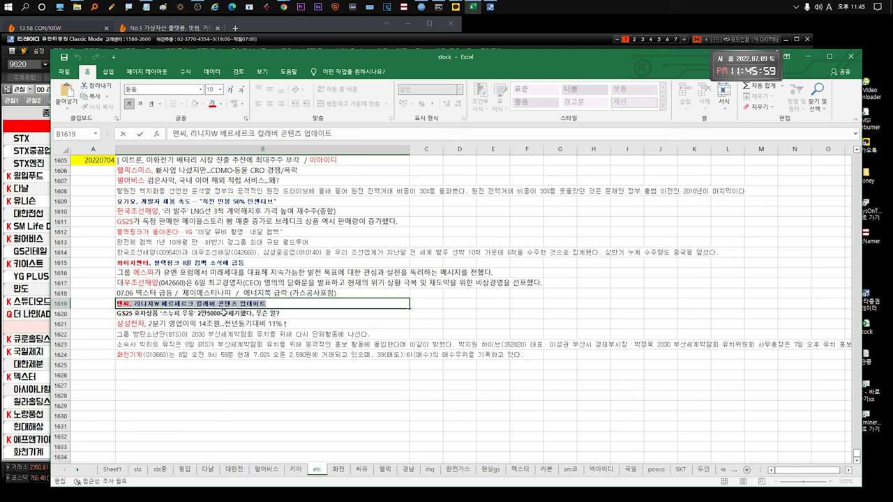
- Go through the GS25 스누피 우유 headline in B1620 and open the 삼성전자 second-quarter earnings line in B1621 for reading
{"action": "left_click", "coordinate": [221, 313]}
{"action": "scroll", "coordinate": [222, 312], "scroll_direction": "down", "scroll_amount": 1}
{"action": "left_click", "coordinate": [219, 304]}
{"action": "left_click", "coordinate": [219, 293]}
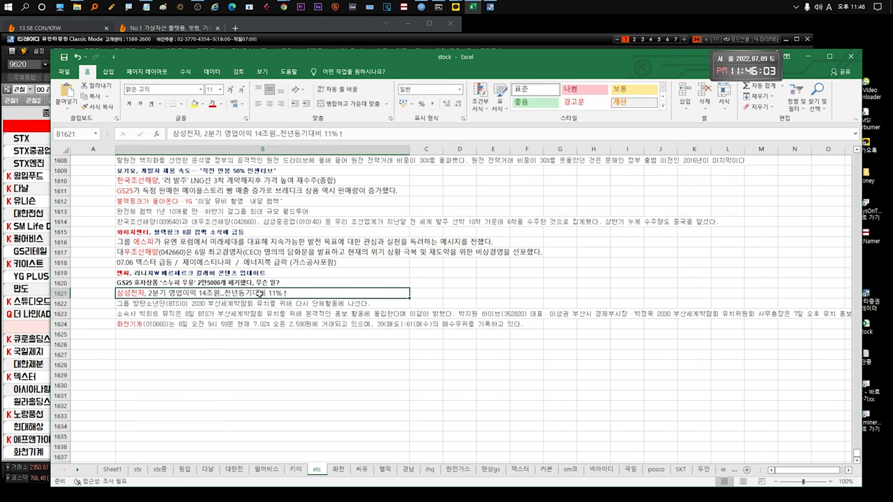
{"action": "double_click", "coordinate": [299, 293]}
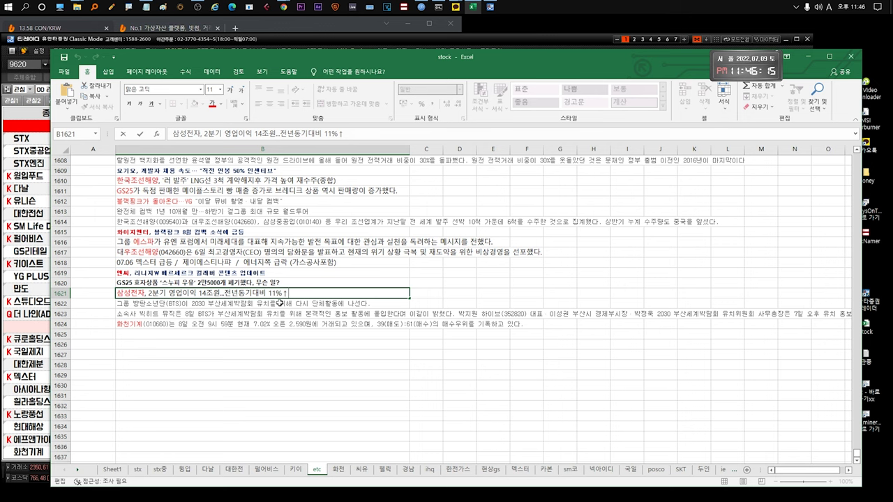
- Read the BTS 2030 부산세계박람회 news in B1622 and B1623, highlighting the sentence in B1622
{"action": "left_click", "coordinate": [279, 302]}
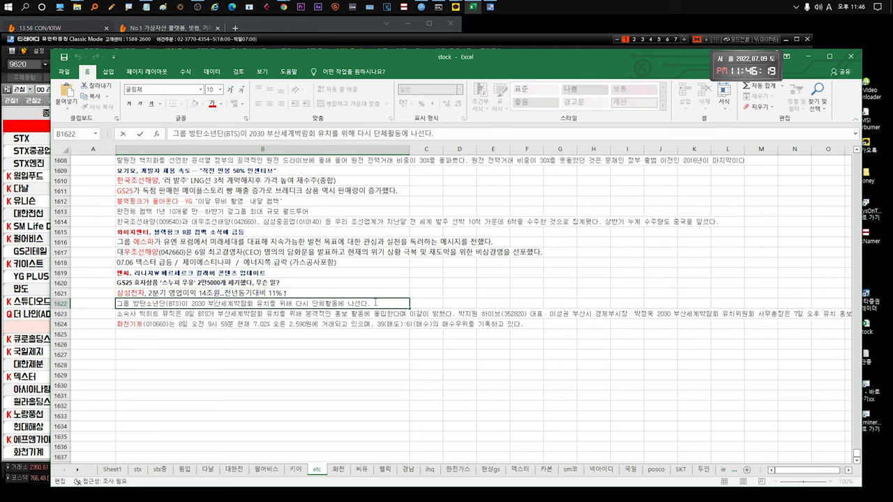
{"action": "left_click_drag", "start_coordinate": [376, 303], "coordinate": [143, 304]}
{"action": "left_click", "coordinate": [260, 313]}
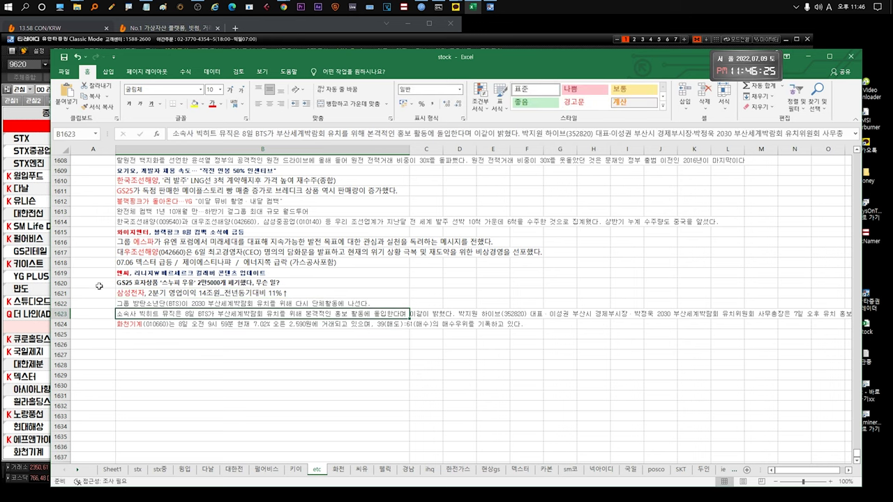
{"action": "double_click", "coordinate": [185, 313]}
{"action": "left_click", "coordinate": [291, 355]}
- Read the 화천기계 trading note in B1624, highlighting its first clause about the 8일 price, and leave the content as it is
{"action": "double_click", "coordinate": [252, 319]}
{"action": "type", "text": "화천기계(010660)는 8일 오전 9시 59분 현재 7.02% 오른 2,590원에 거래되고 있으며, 39(매도):61(매수)의 매수우위를 기록하고 있다."}
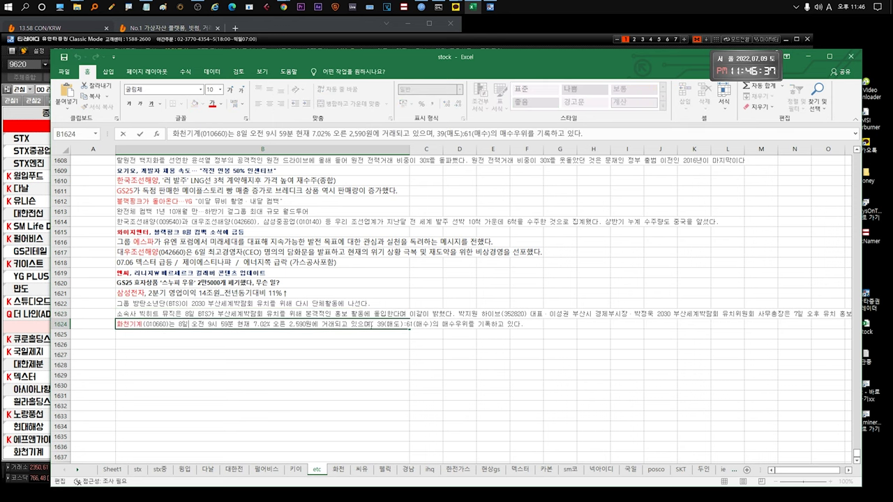
{"action": "left_click_drag", "start_coordinate": [377, 324], "coordinate": [115, 325]}
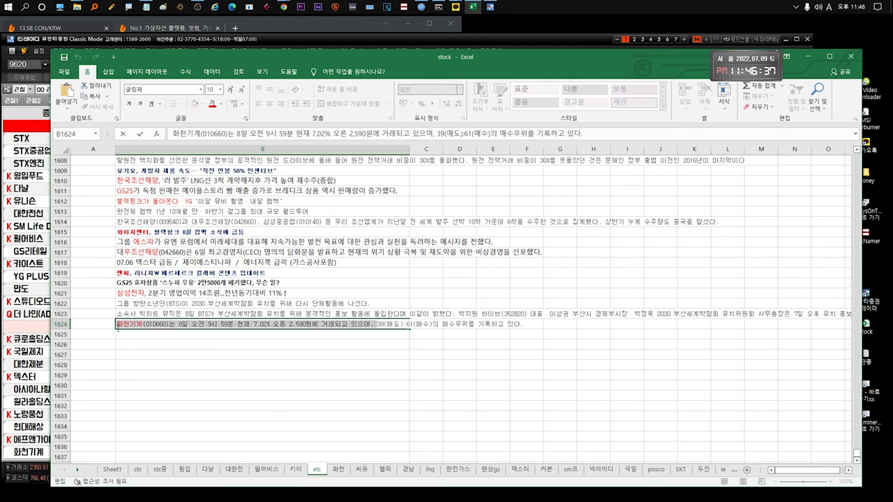
{"action": "left_click", "coordinate": [200, 338]}
{"action": "left_click", "coordinate": [207, 325]}
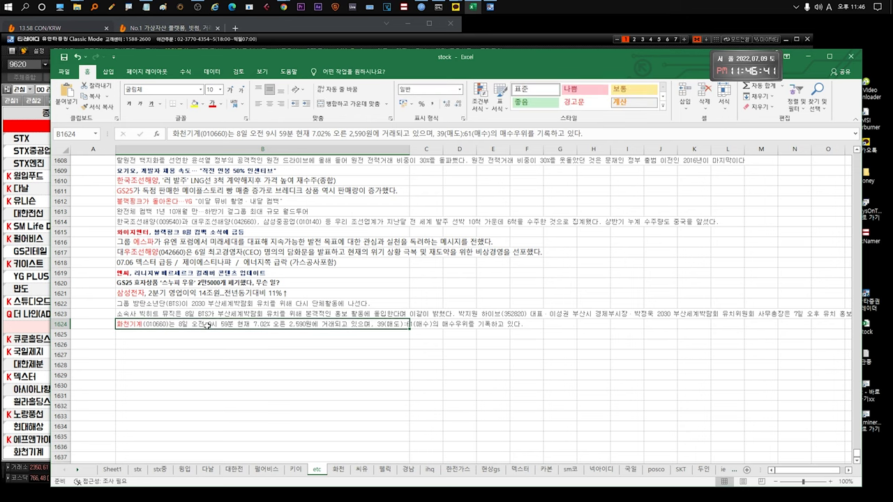
- On the stx sheet, read the 07.04 note in B520, highlighting the opening-price part and the 빠질때는 같이빠지는듯! remark
{"action": "left_click", "coordinate": [138, 471]}
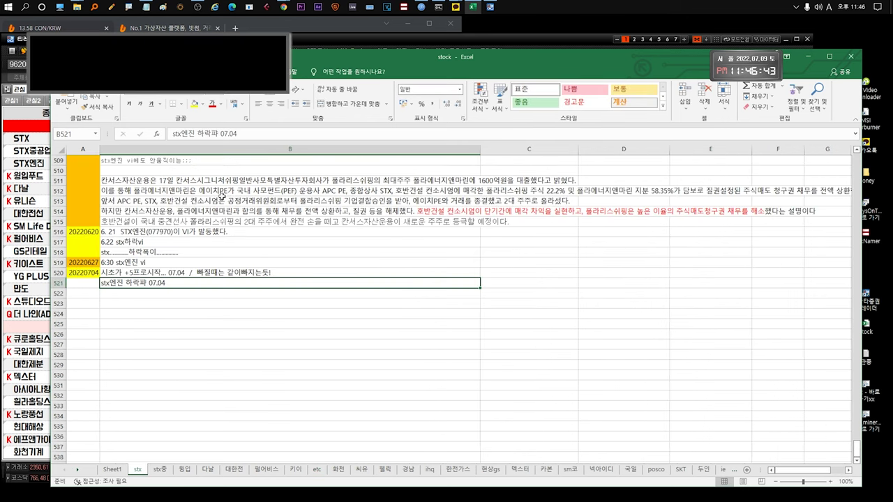
{"action": "left_click", "coordinate": [187, 272]}
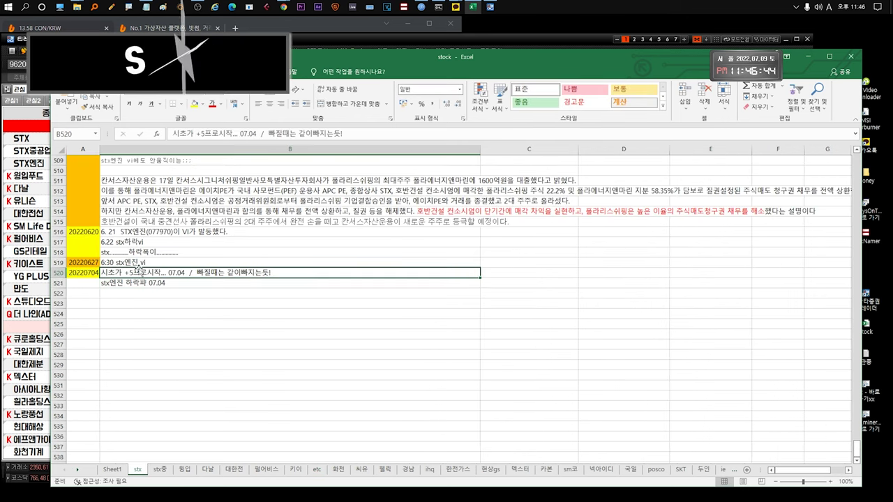
{"action": "double_click", "coordinate": [188, 273]}
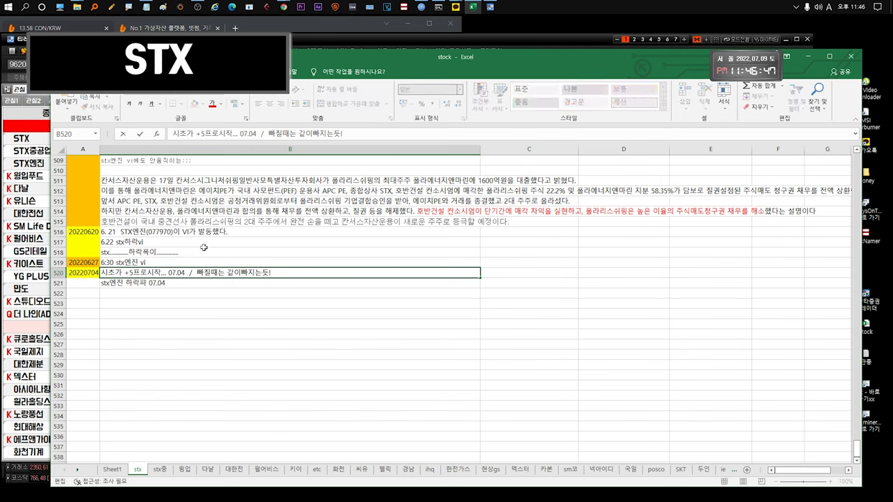
{"action": "left_click_drag", "start_coordinate": [171, 272], "coordinate": [100, 274]}
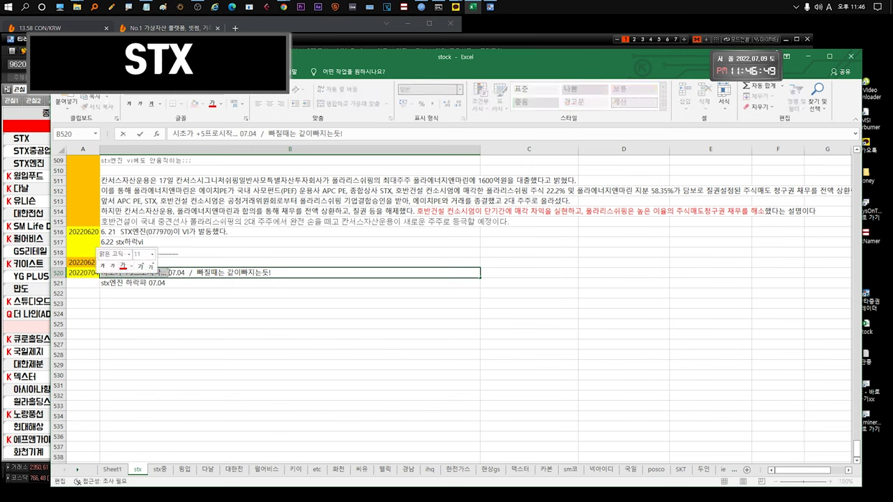
{"action": "left_click_drag", "start_coordinate": [197, 272], "coordinate": [281, 272]}
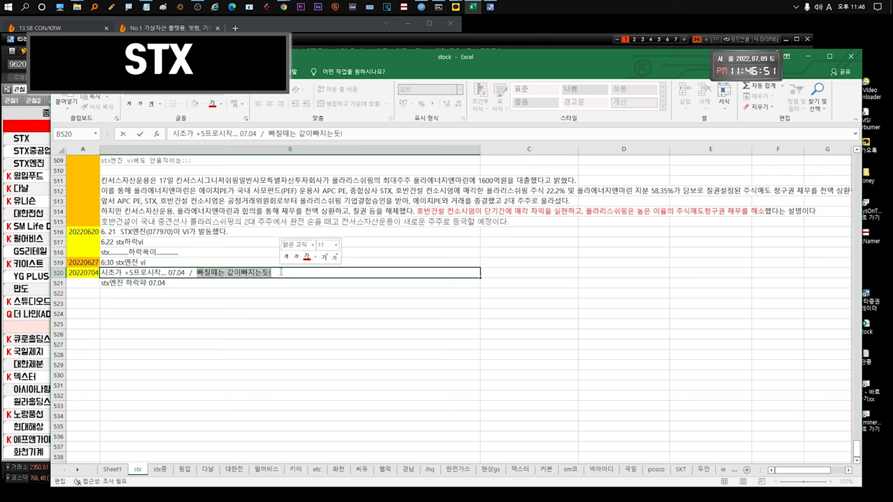
{"action": "key", "text": "Escape"}
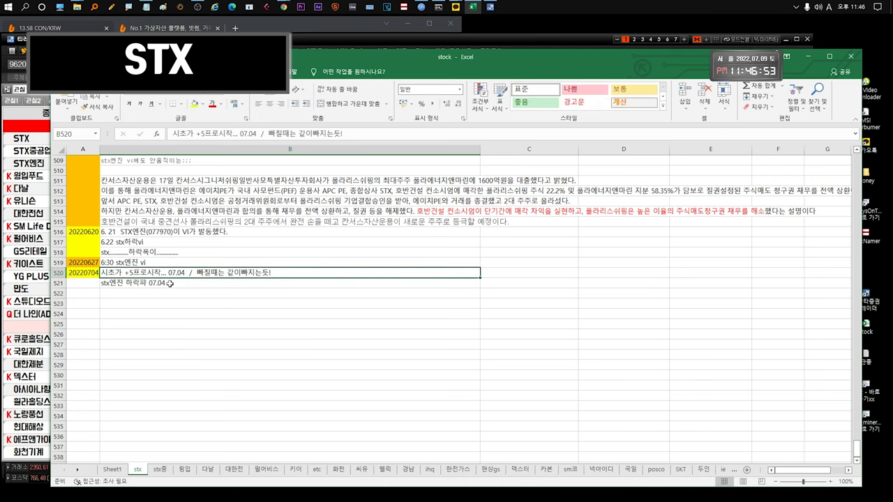
- Read the stx엔진 하락 note in B521 by highlighting its text, keeping the cell content
{"action": "left_click", "coordinate": [170, 283]}
{"action": "double_click", "coordinate": [170, 284]}
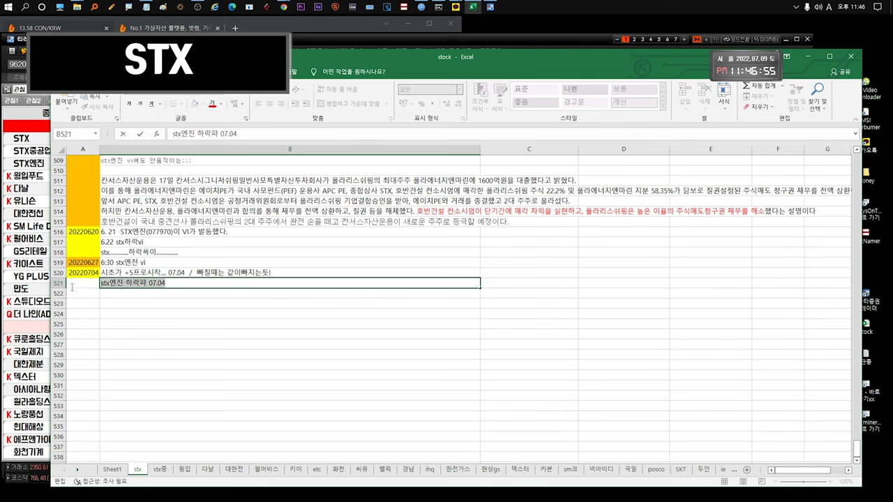
{"action": "key", "text": "Return"}
- Switch to the 티레이더 trading program and bring up STX's daily chart to inspect the 22/07/04 candle
{"action": "left_click", "coordinate": [43, 144]}
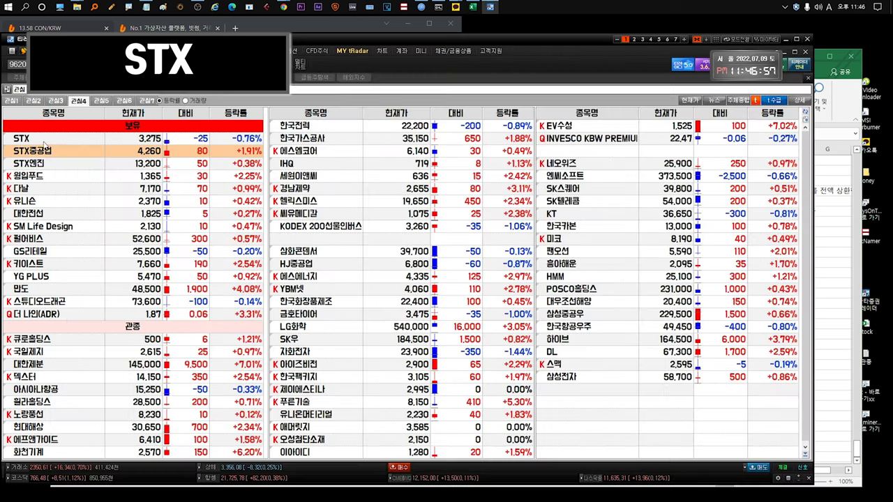
{"action": "left_click", "coordinate": [62, 141]}
{"action": "double_click", "coordinate": [61, 143]}
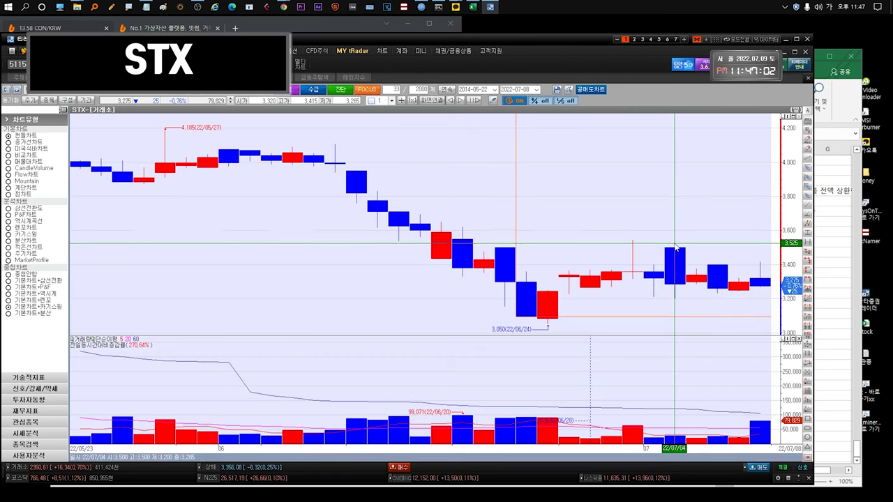
{"action": "mouse_move", "coordinate": [683, 270]}
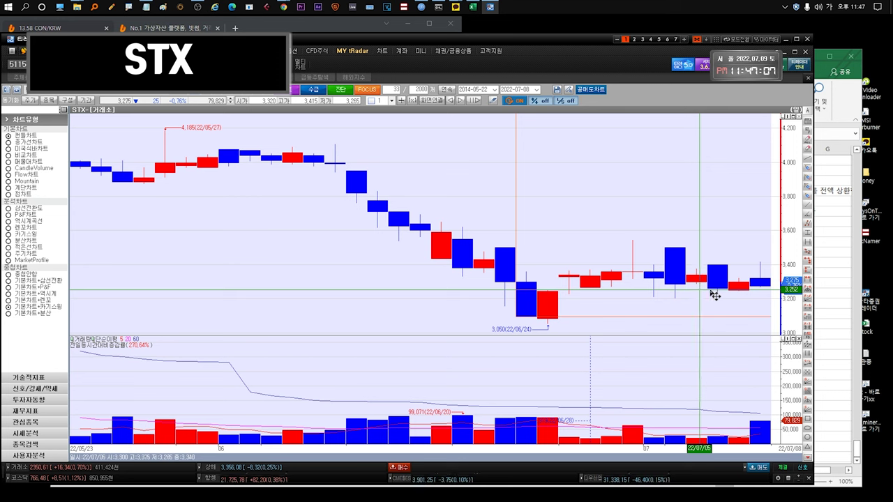
- Examine STX's price and volume history, comparing the recent weeks with the 2021–2022 movement and the full range since 2014
{"action": "scroll", "coordinate": [717, 189], "scroll_direction": "down", "scroll_amount": 10}
{"action": "scroll", "coordinate": [669, 335], "scroll_direction": "up", "scroll_amount": 6}
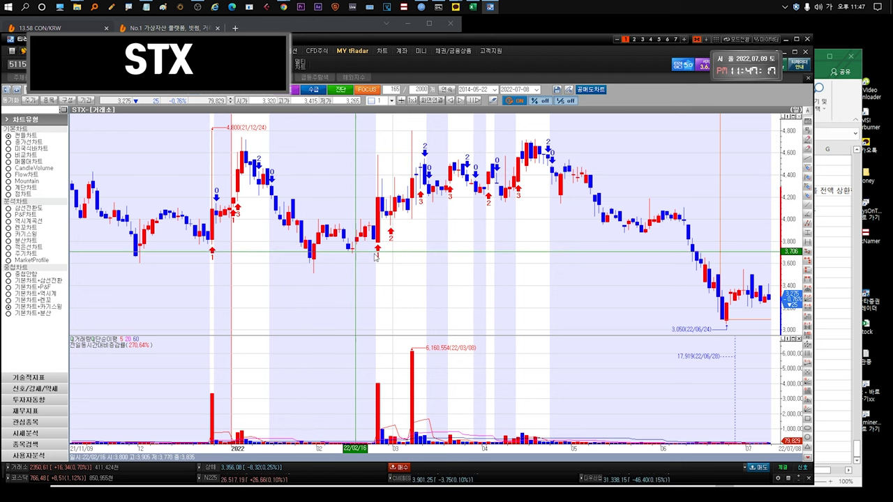
{"action": "scroll", "coordinate": [727, 210], "scroll_direction": "down", "scroll_amount": 10}
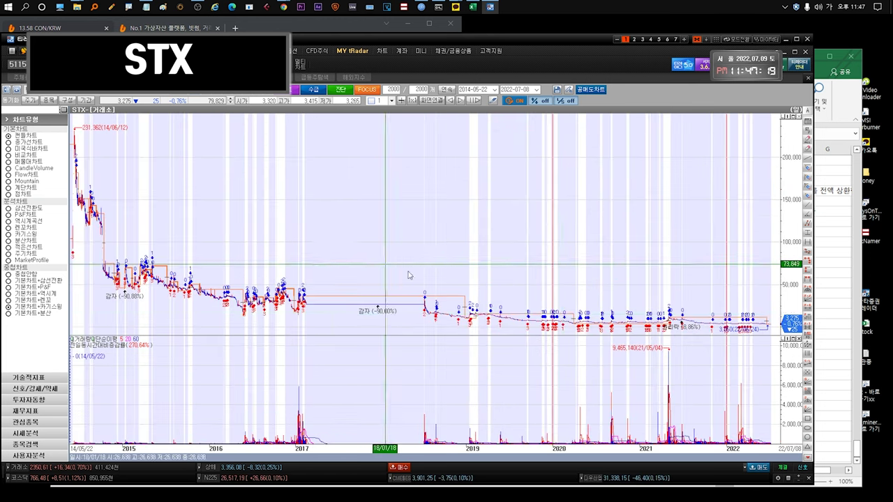
{"action": "scroll", "coordinate": [459, 261], "scroll_direction": "up", "scroll_amount": 5}
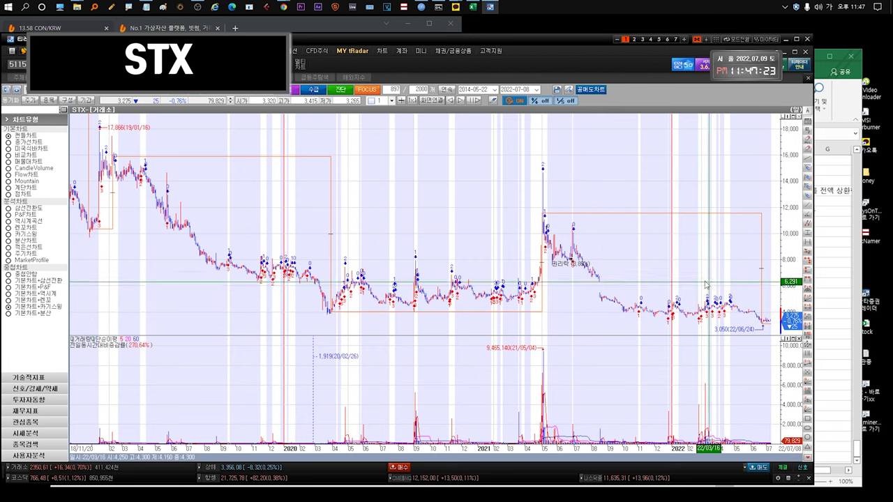
{"action": "scroll", "coordinate": [765, 323], "scroll_direction": "up", "scroll_amount": 5}
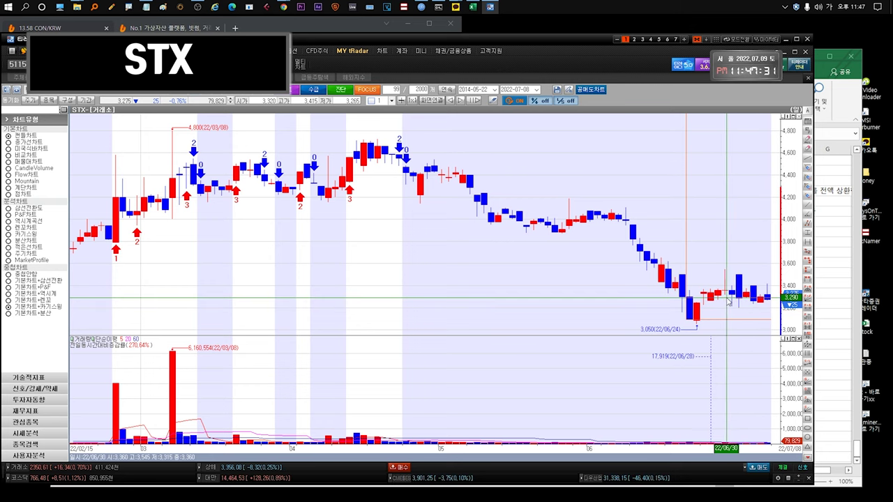
{"action": "mouse_move", "coordinate": [745, 313]}
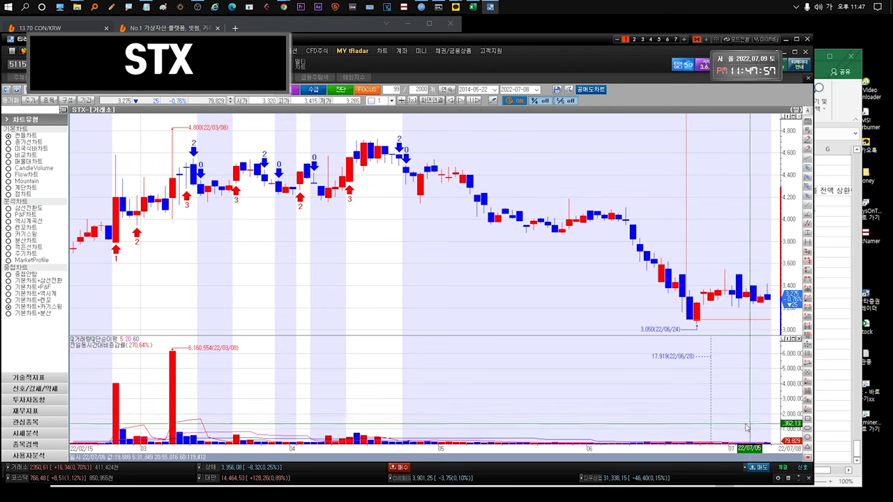
{"action": "scroll", "coordinate": [562, 365], "scroll_direction": "up", "scroll_amount": 5}
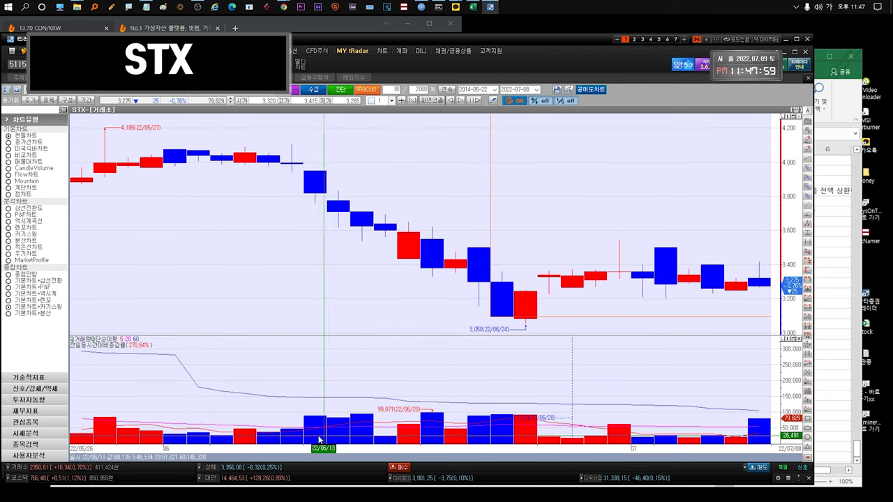
{"action": "scroll", "coordinate": [508, 239], "scroll_direction": "down", "scroll_amount": 10}
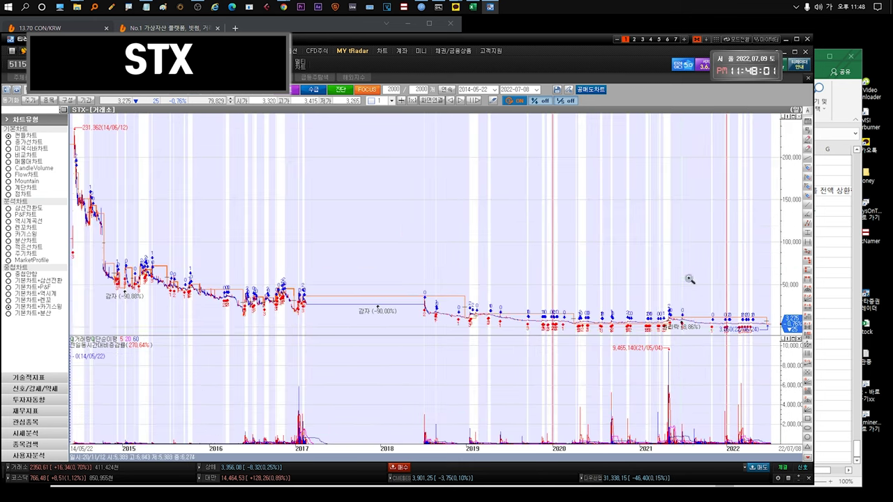
{"action": "scroll", "coordinate": [509, 258], "scroll_direction": "up", "scroll_amount": 4}
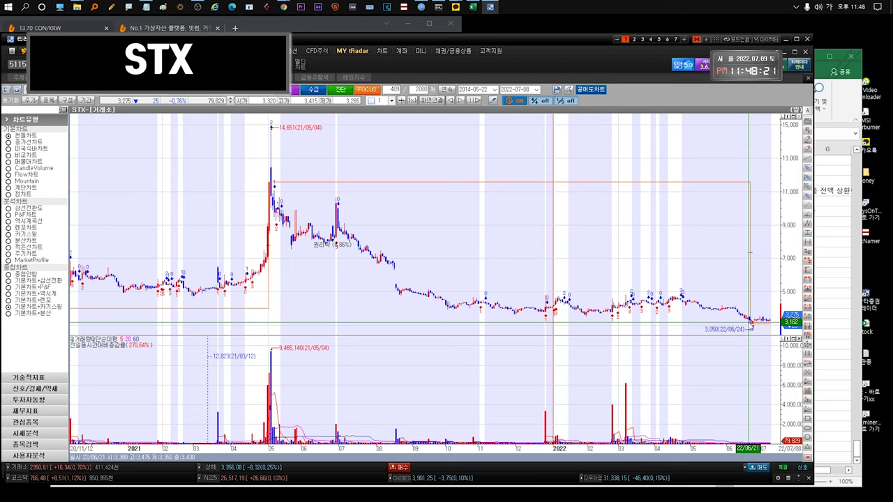
- Return to the stock workbook and enter the note 암바토비/니켈광 ... 200억정도 수익 70억정도는 받지 못할수있다!!! in B522 of the stx sheet
{"action": "left_click", "coordinate": [841, 117]}
{"action": "left_click", "coordinate": [195, 303]}
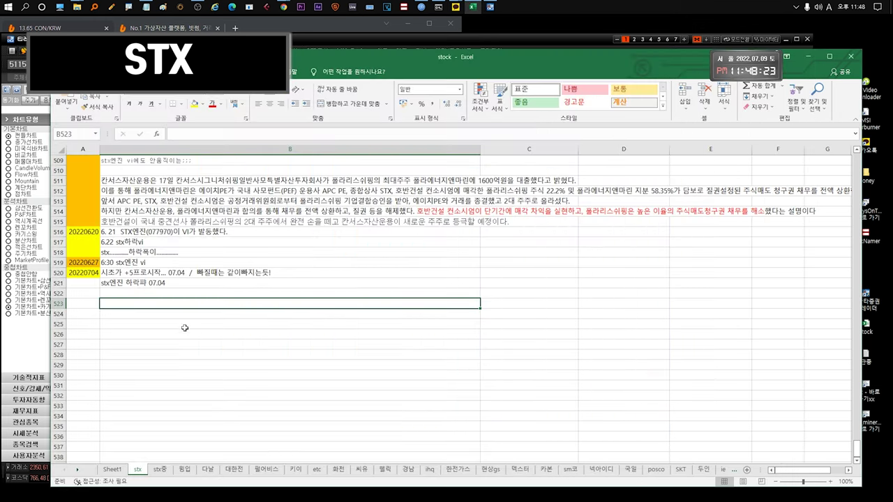
{"action": "left_click", "coordinate": [134, 295]}
{"action": "double_click", "coordinate": [166, 295]}
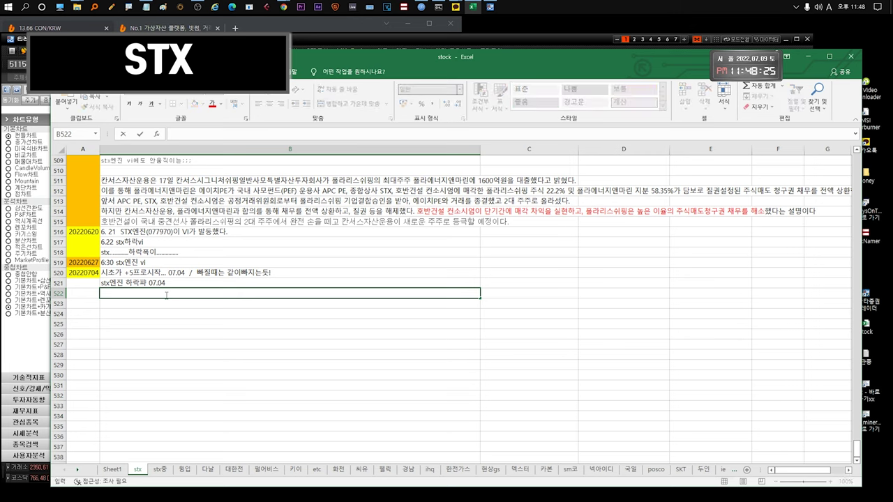
{"action": "type", "text": "d"}
{"action": "key", "text": "BackSpace"}
{"action": "key", "text": "Hangul"}
{"action": "type", "text": "암바토비/니켈광 ..."}
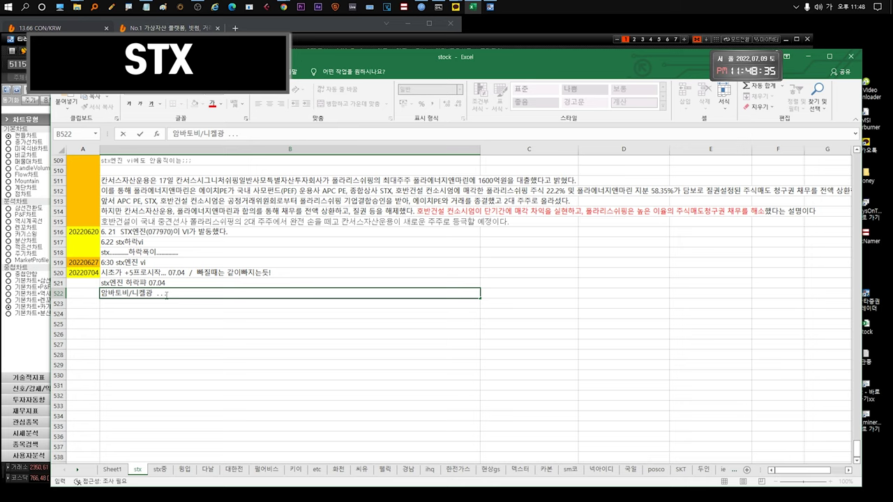
{"action": "type", "text": "    200억정도 수익"}
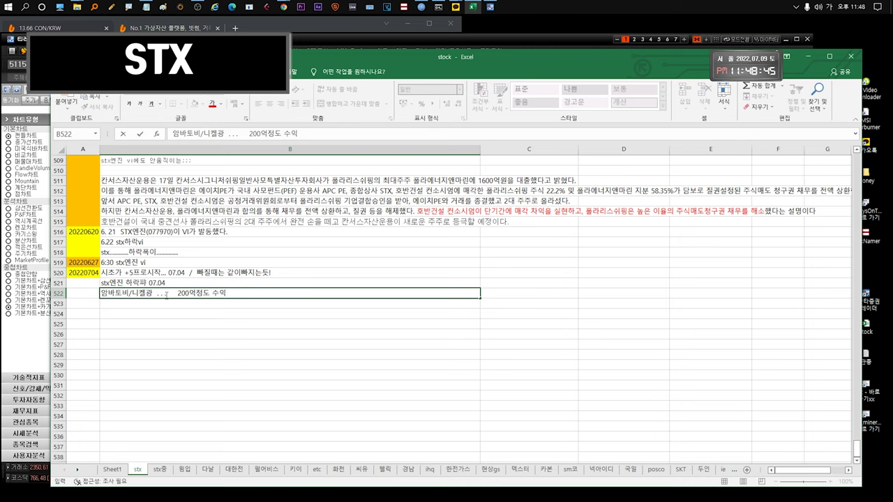
{"action": "type", "text": "0억정도는 받지 못"}
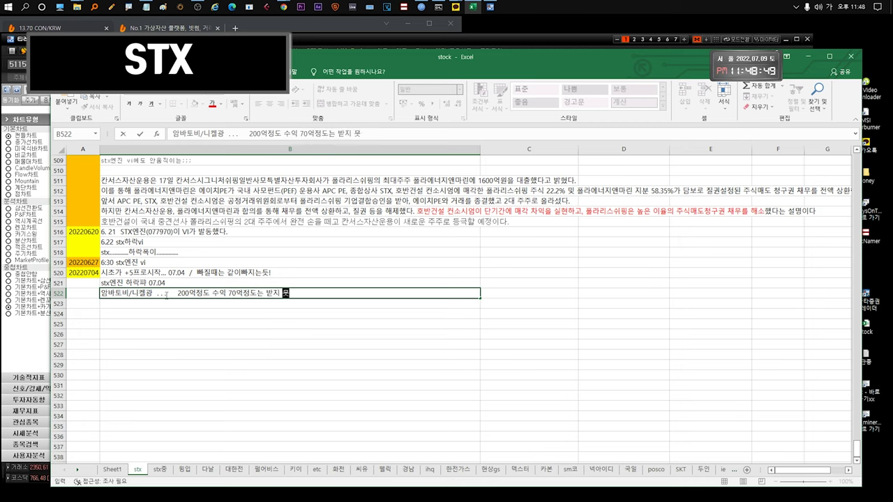
{"action": "type", "text": "할수있다!!!"}
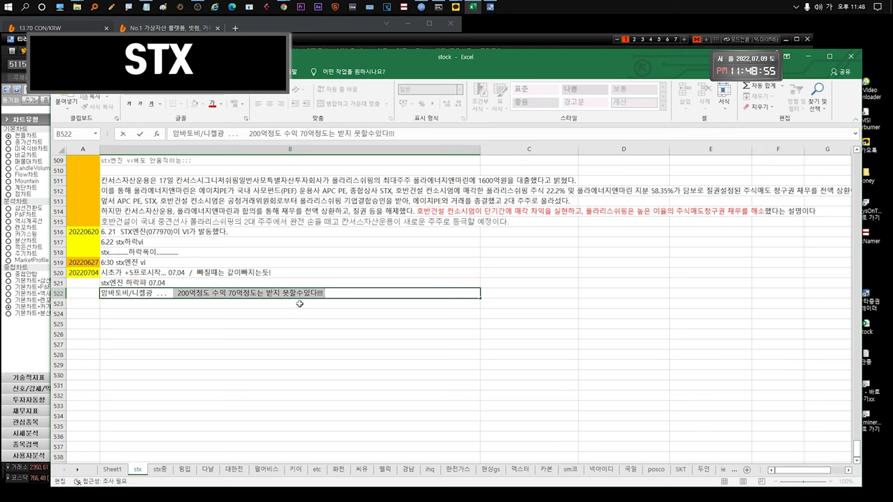
{"action": "key", "text": "Return"}
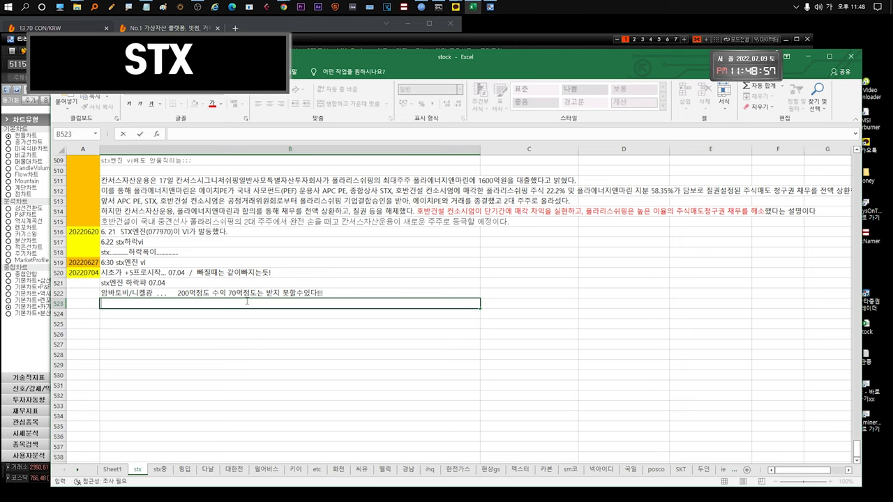
- Enter the note 피케이밸브 .... 원전밸브... 특수밸브... 120%..... in B523
{"action": "type", "text": "피케이밸브 . . ."}
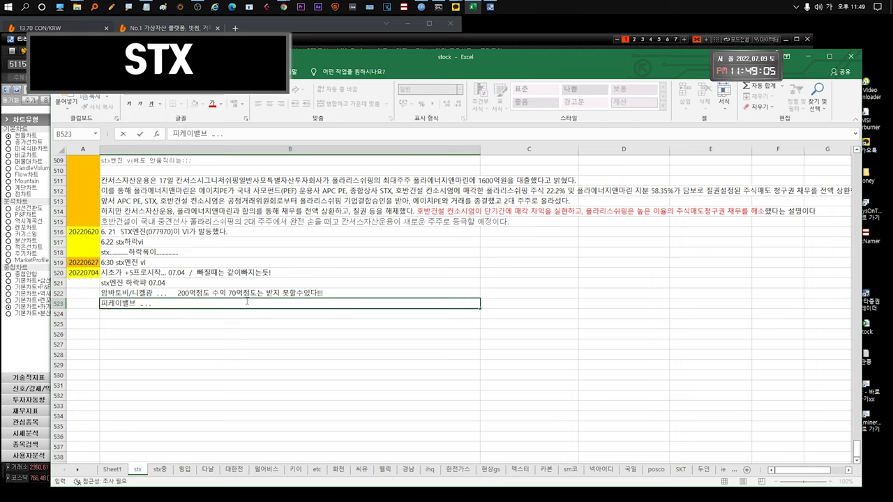
{"action": "type", "text": "원전밸브"}
{"action": "type", "text": "...   특"}
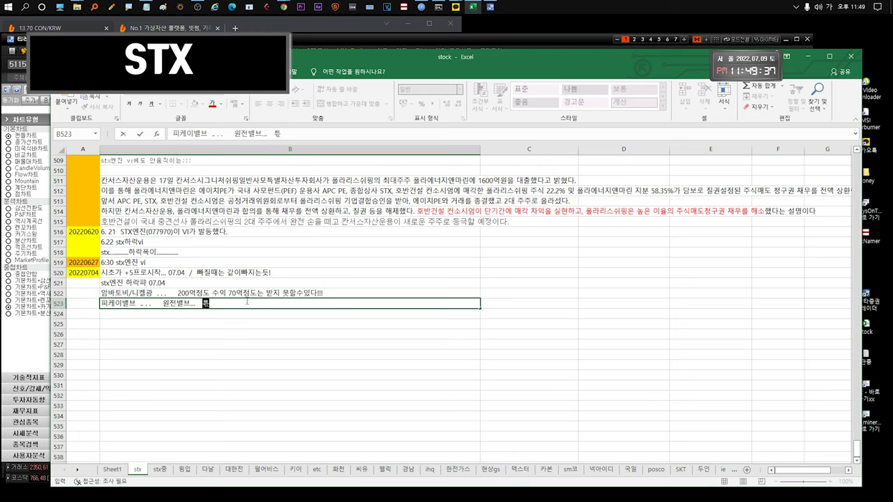
{"action": "type", "text": "수배ㄹ브..."}
{"action": "type", "text": "120"}
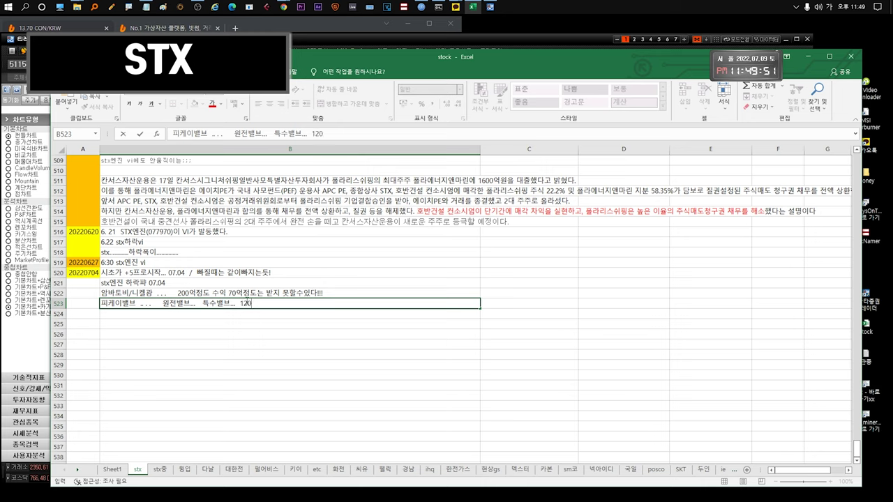
{"action": "type", "text": "%....."}
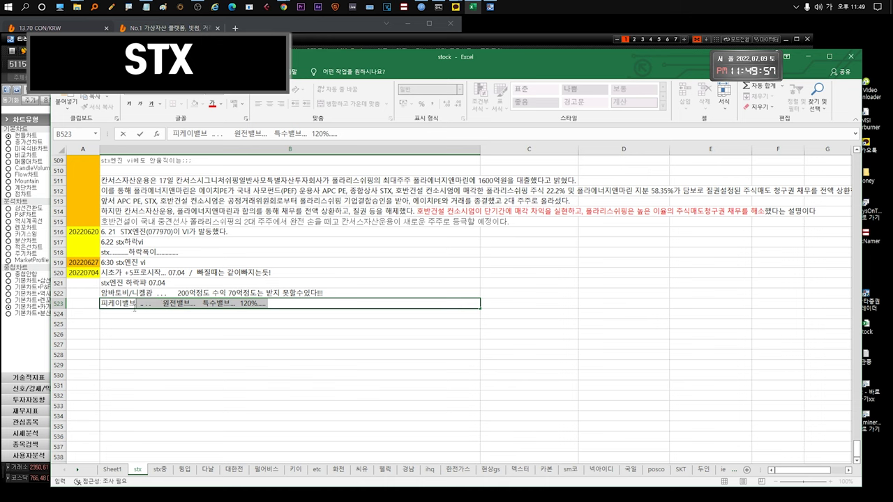
{"action": "left_click", "coordinate": [189, 282]}
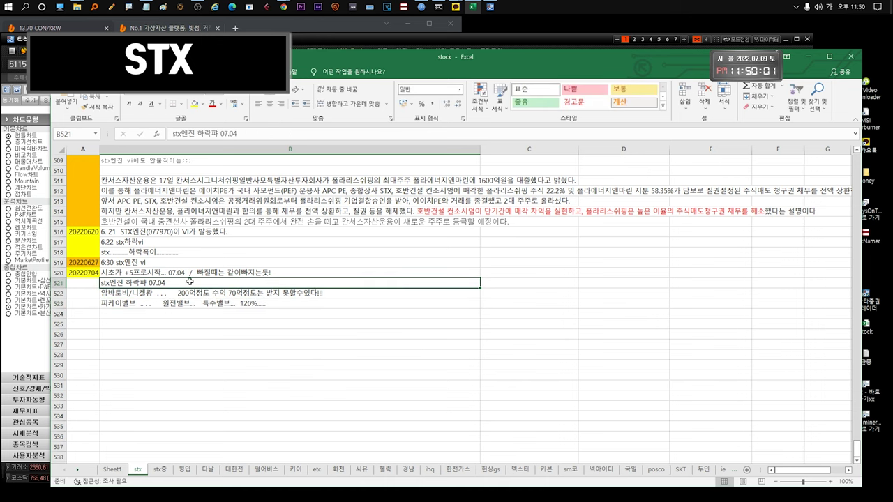
{"action": "left_click", "coordinate": [237, 293]}
{"action": "left_click", "coordinate": [210, 303]}
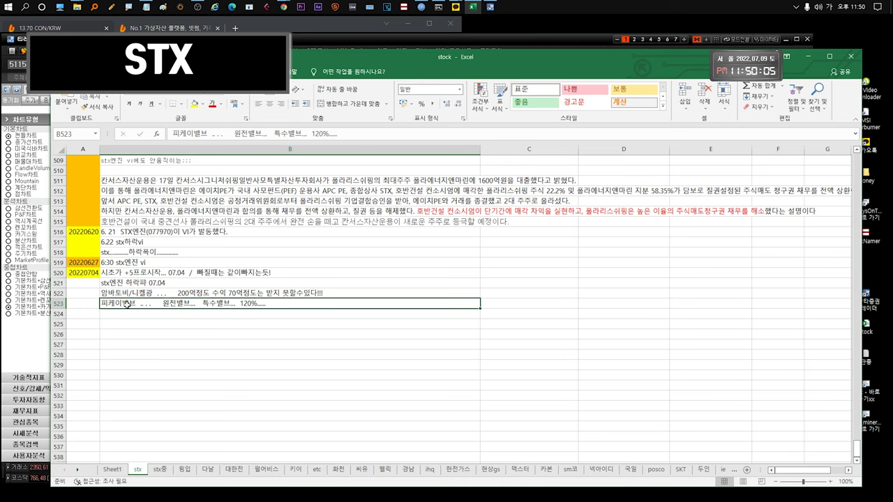
- Append // 원자재수입 만들었는데 공시가 나오지않아서일듯??? to the 피케이밸브 note in B523
{"action": "double_click", "coordinate": [342, 303]}
{"action": "type", "text": "// 원자재"}
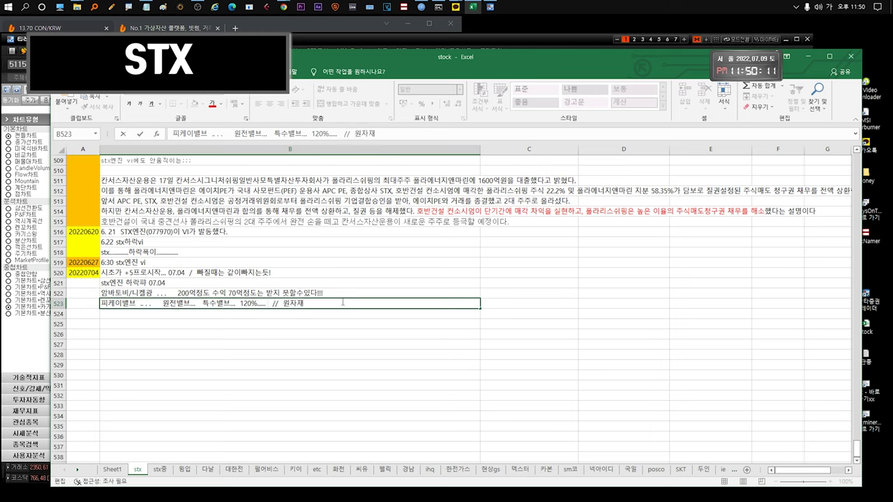
{"action": "type", "text": "수입"}
{"action": "type", "text": " 만드"}
{"action": "type", "text": "들었는데 공시"}
{"action": "type", "text": "가 나"}
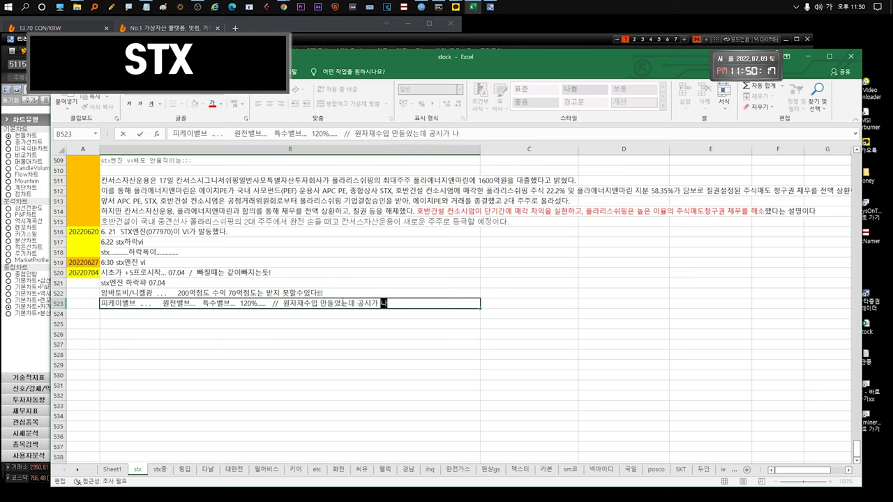
{"action": "type", "text": "ㅗ지않아서일ㄷ듯???"}
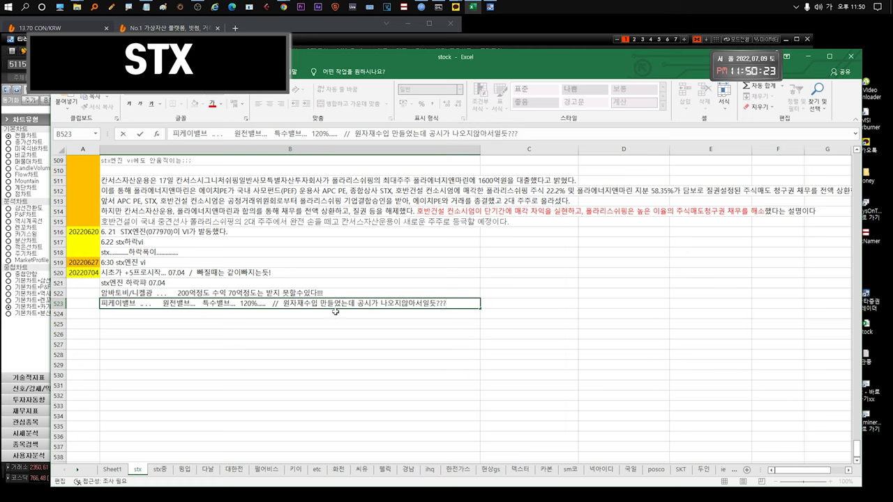
{"action": "key", "text": "Return"}
- Reread the 암바토비 and 피케이밸브 notes in B522 and B523, keeping their content
{"action": "left_click", "coordinate": [175, 295]}
{"action": "left_click", "coordinate": [183, 302]}
{"action": "left_click", "coordinate": [228, 292]}
{"action": "double_click", "coordinate": [177, 294]}
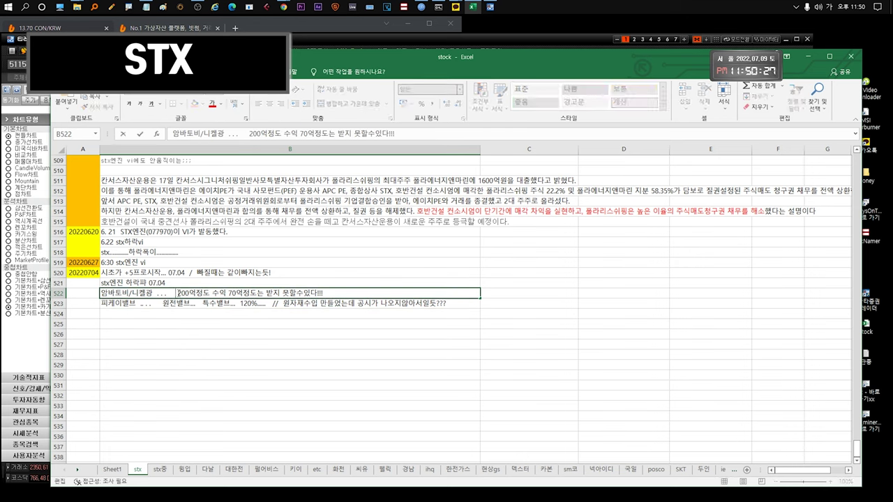
{"action": "left_click", "coordinate": [212, 322]}
{"action": "left_click", "coordinate": [212, 333]}
{"action": "left_click", "coordinate": [208, 324]}
{"action": "left_click", "coordinate": [212, 311]}
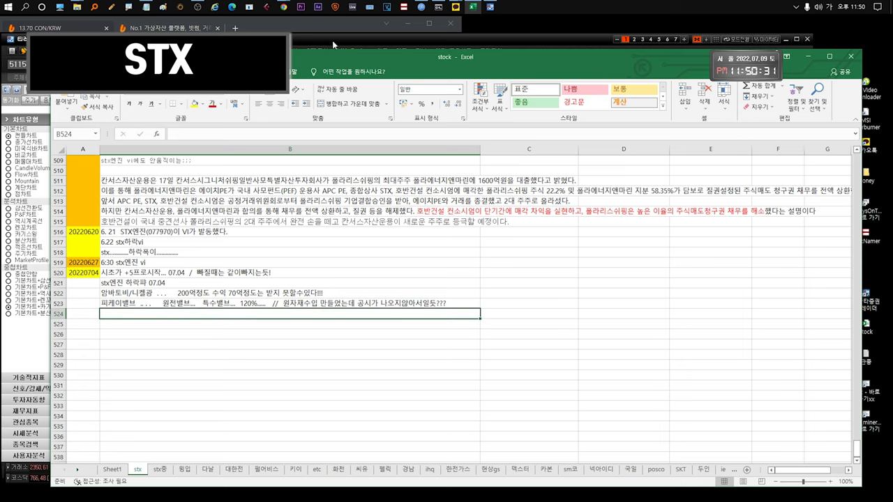
{"action": "left_click", "coordinate": [138, 323]}
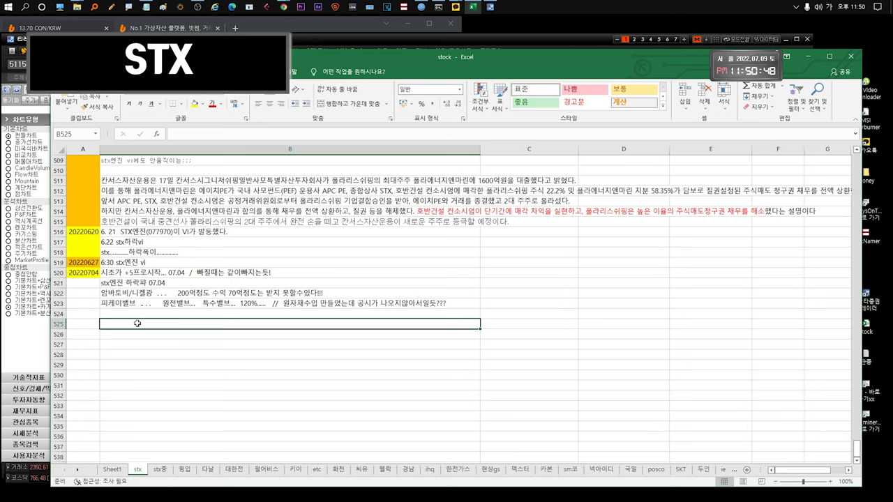
{"action": "left_click", "coordinate": [176, 313]}
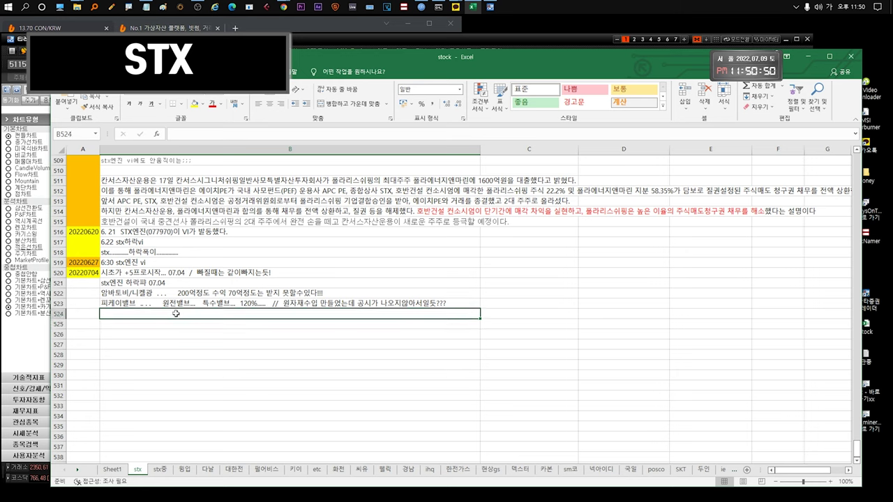
- Switch to the 티레이더 trading program and compare STX's recent candles with its full price history since 2014
{"action": "left_click", "coordinate": [499, 42]}
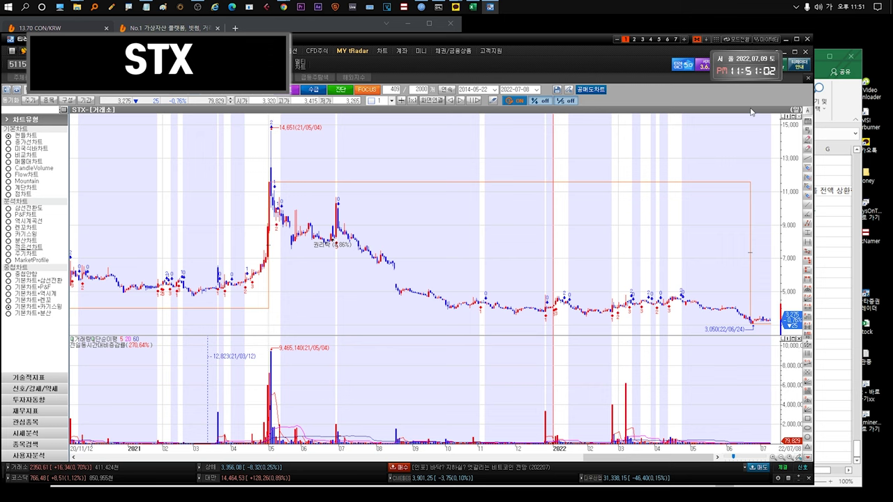
{"action": "mouse_move", "coordinate": [775, 326]}
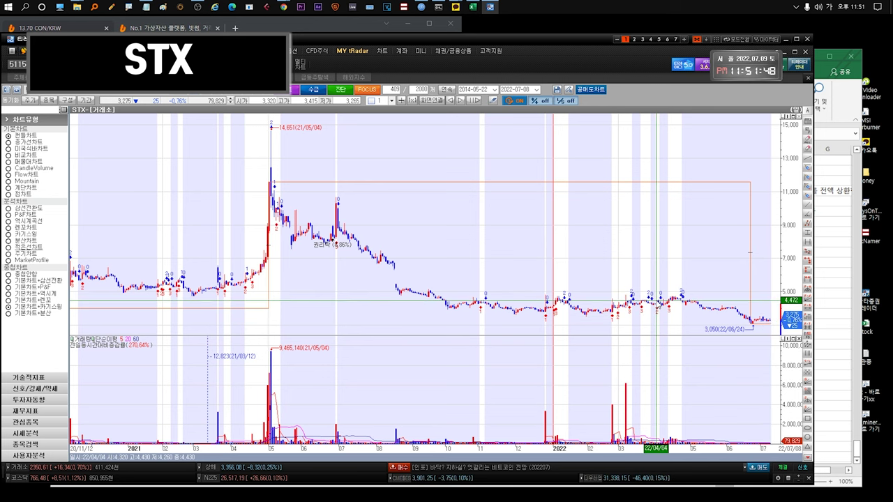
{"action": "scroll", "coordinate": [562, 259], "scroll_direction": "down", "scroll_amount": 3}
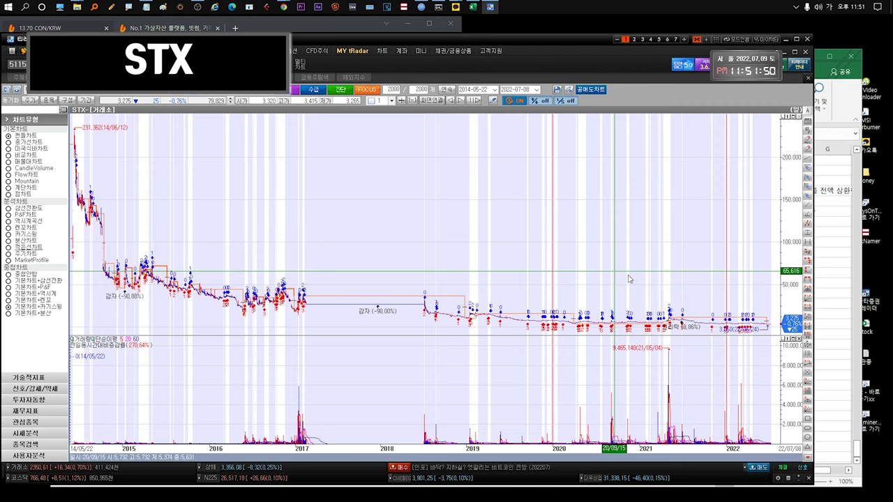
{"action": "scroll", "coordinate": [562, 259], "scroll_direction": "up", "scroll_amount": 5}
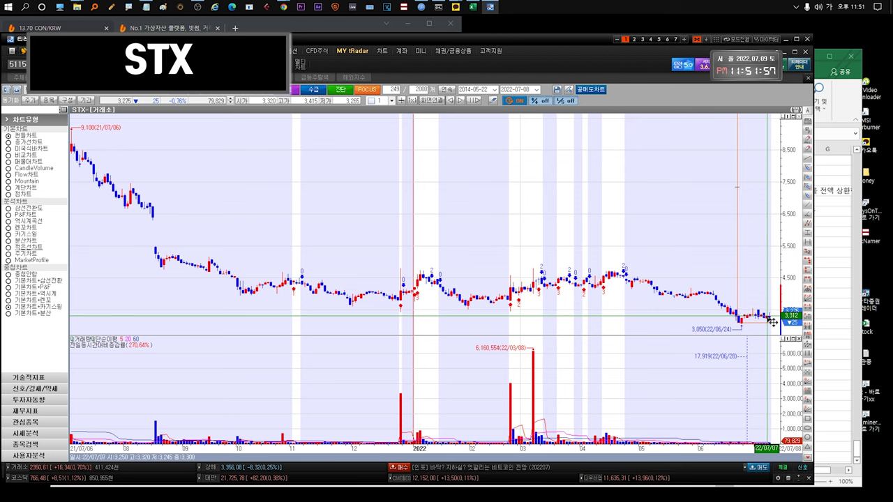
{"action": "scroll", "coordinate": [690, 204], "scroll_direction": "down", "scroll_amount": 3}
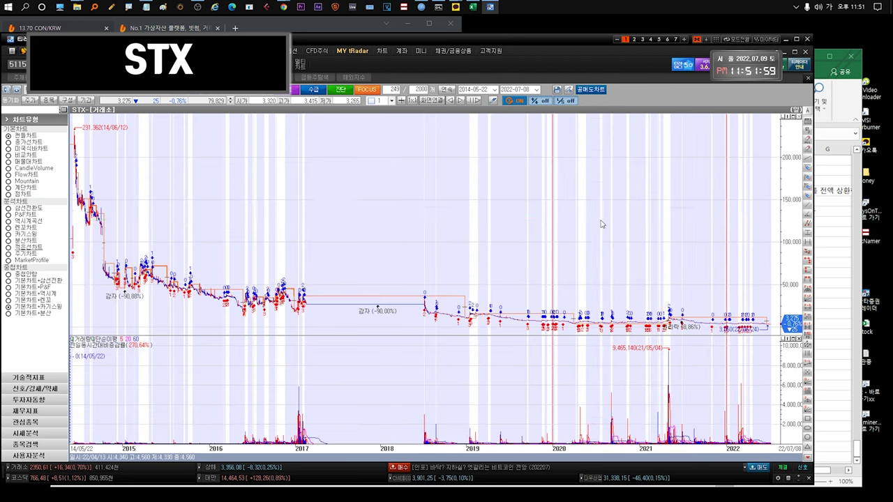
- Leave the STX chart, select STX중공업 in the watchlist, and bring up the stx중 sheet of the stock workbook
{"action": "key", "text": "Escape"}
{"action": "left_click", "coordinate": [34, 151]}
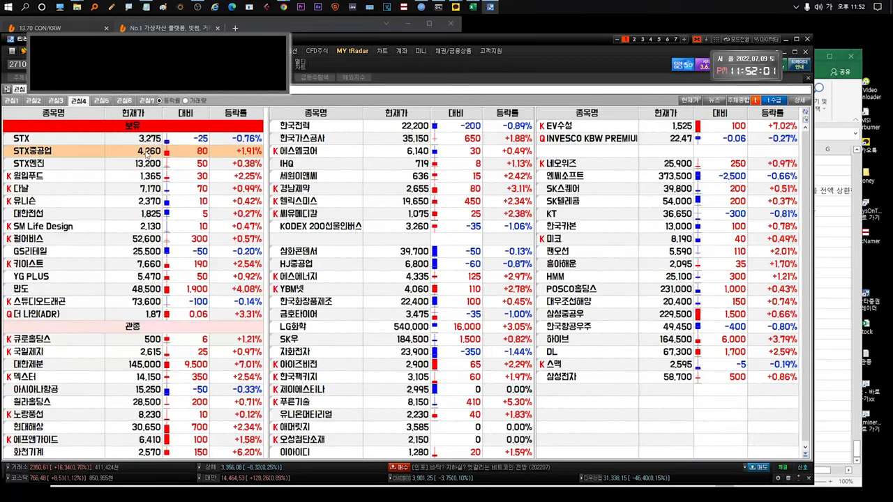
{"action": "left_click", "coordinate": [840, 105]}
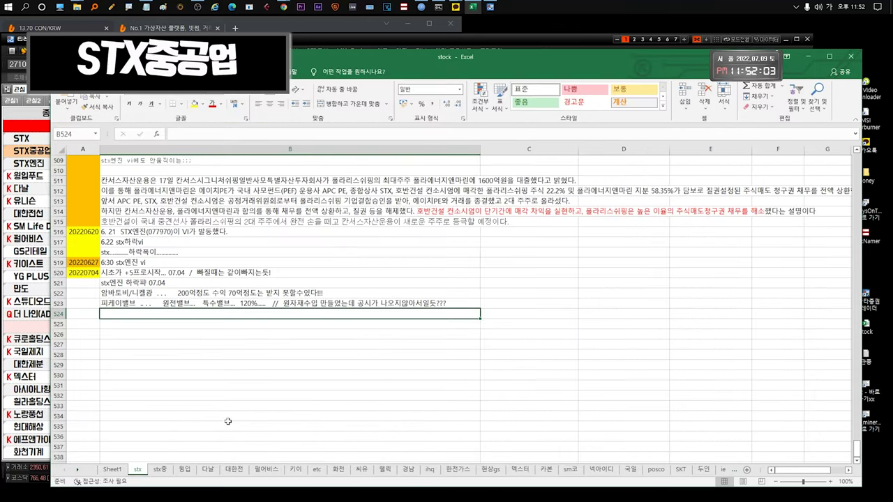
{"action": "left_click", "coordinate": [160, 469]}
{"action": "left_click", "coordinate": [145, 294]}
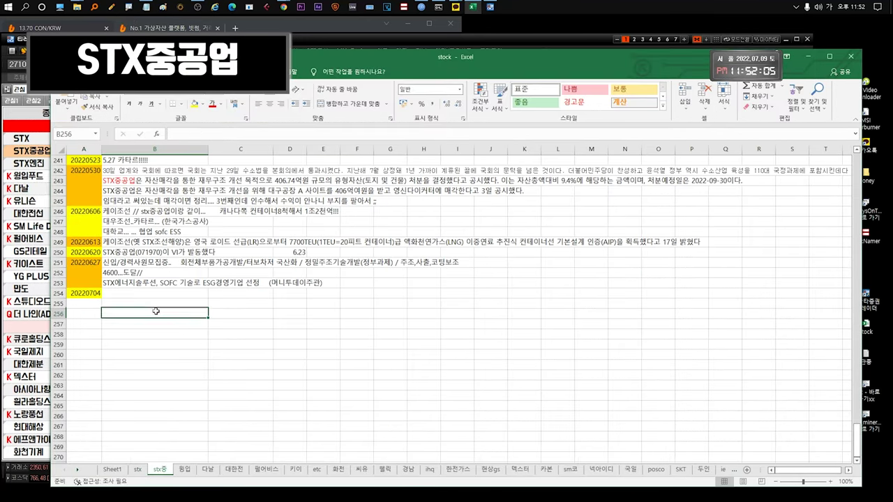
- Open STX중공업's chart in the trading program and examine its price and volume from 2021 to July 2022
{"action": "left_click", "coordinate": [32, 151]}
{"action": "double_click", "coordinate": [32, 150]}
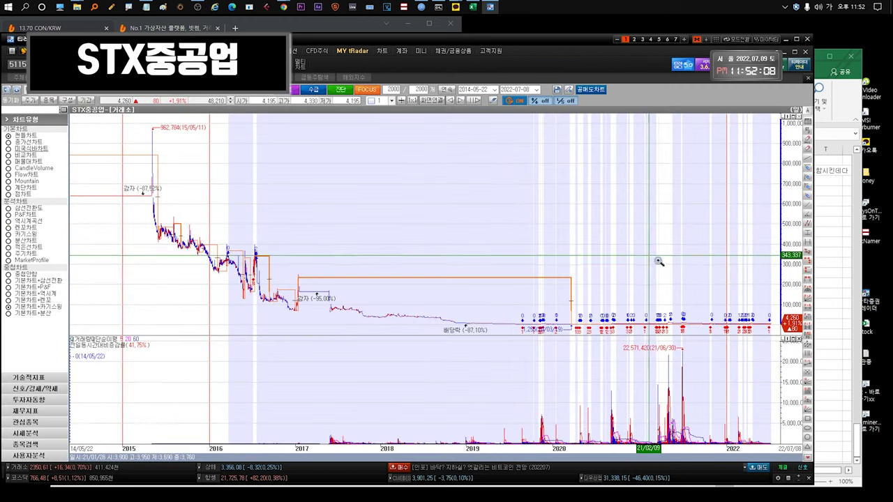
{"action": "left_click_drag", "start_coordinate": [658, 261], "coordinate": [748, 294]}
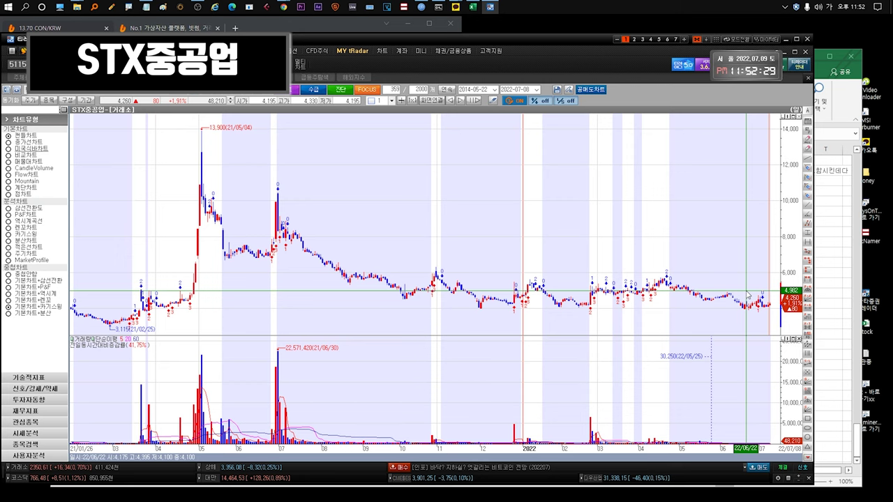
- Back on the stx중 sheet, enter the note stx중공업 저속.... (러시아....) in B254 for 20220704
{"action": "left_click", "coordinate": [821, 229]}
{"action": "left_click", "coordinate": [175, 320]}
{"action": "left_click", "coordinate": [141, 297]}
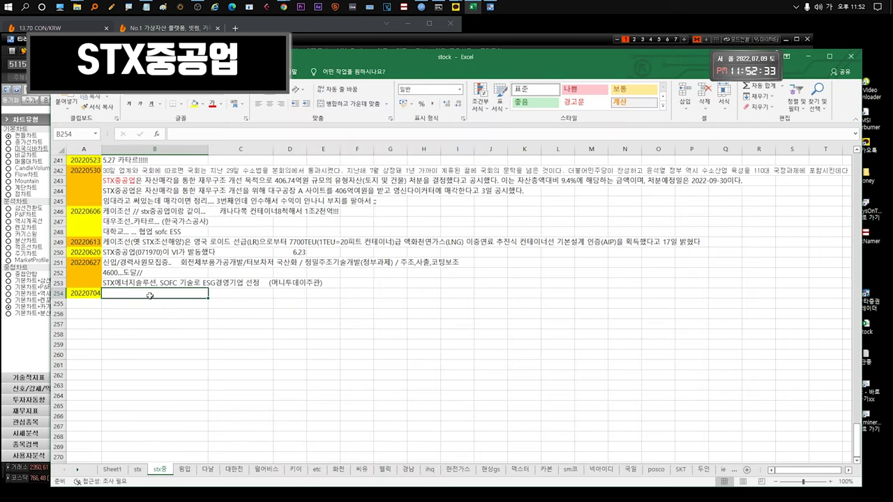
{"action": "double_click", "coordinate": [150, 293]}
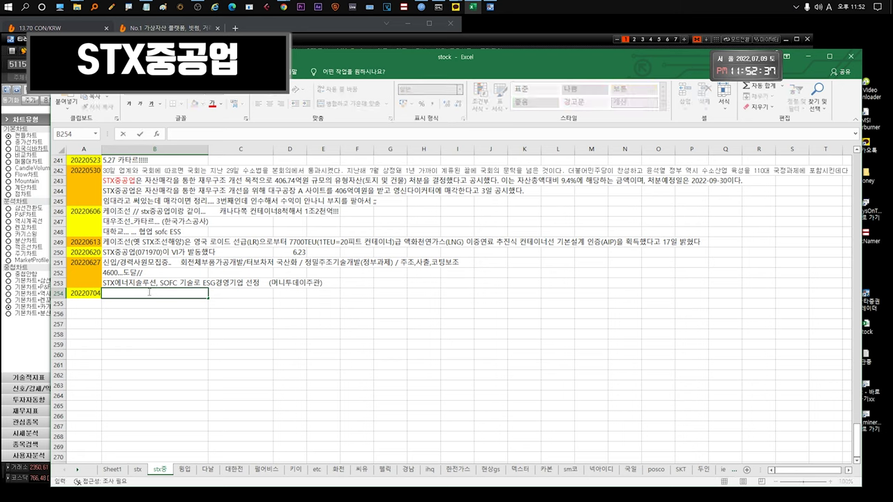
{"action": "type", "text": "stx중공업 저속...."}
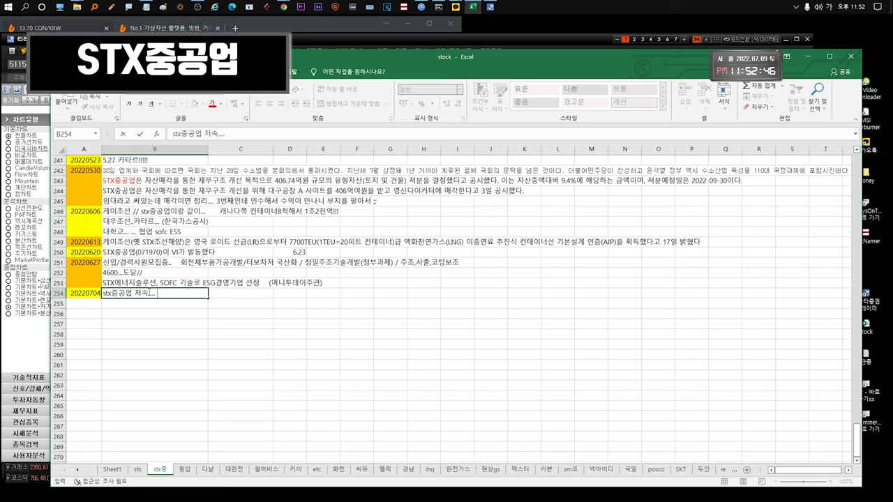
{"action": "type", "text": " (러시아."}
{"action": "left_click", "coordinate": [155, 302]}
- Extend the 20220704 note in B254 of the stx중 sheet with /// 수주가 증가하고있다!!!!!!!!!!!!!!!!!!!!
{"action": "double_click", "coordinate": [143, 295]}
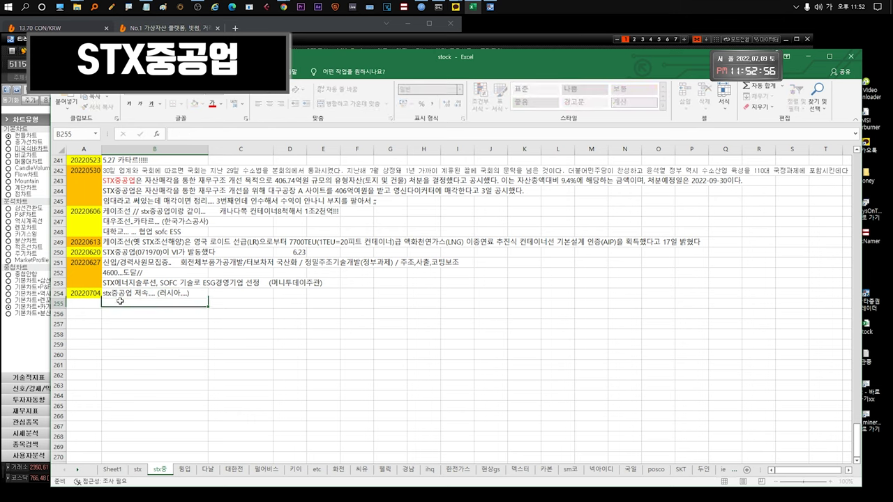
{"action": "left_click", "coordinate": [145, 294]}
{"action": "double_click", "coordinate": [187, 293]}
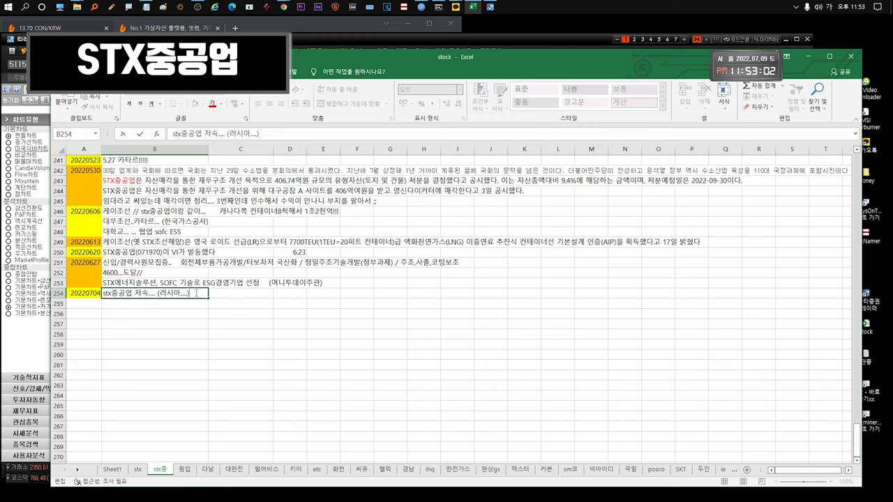
{"action": "left_click_drag", "start_coordinate": [135, 293], "coordinate": [197, 294]}
{"action": "left_click", "coordinate": [199, 293]}
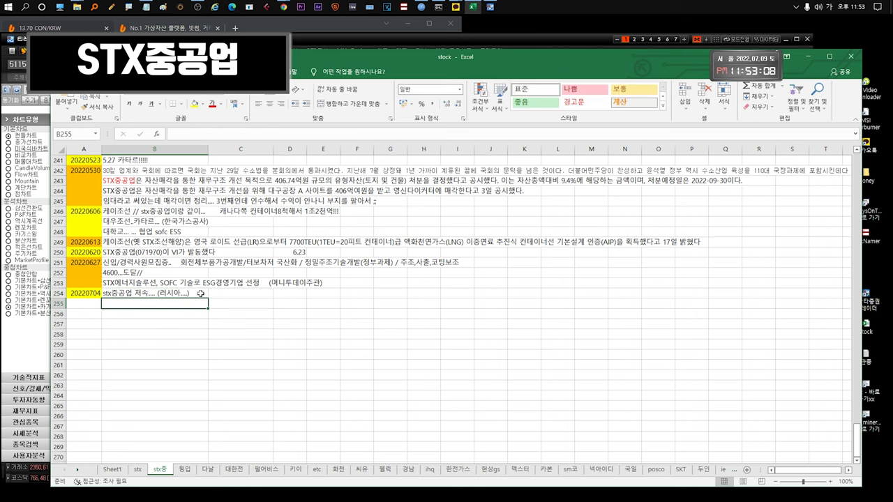
{"action": "type", "text": "/// 수주가 증가하고있다!!!!!!!!!!!!!!!!!!!!"}
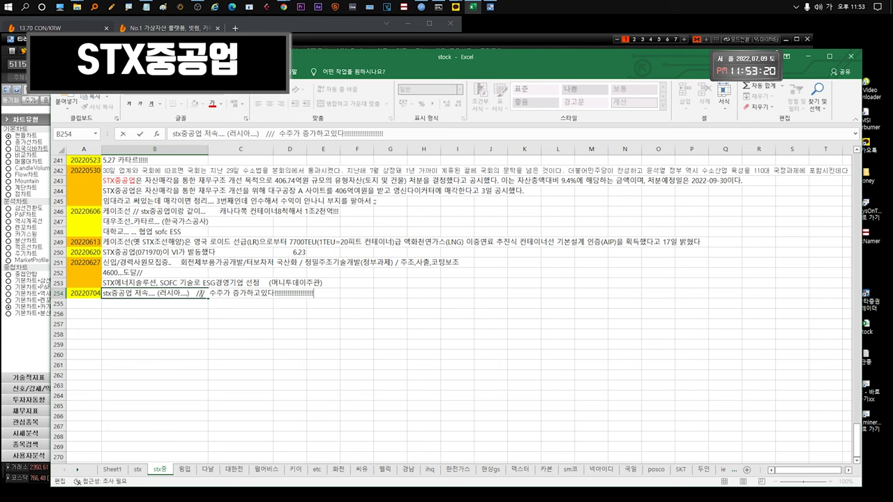
- Switch to the 티레이더 trading program and compare STX중공업's full price history since 2014 with the period from late 2019
{"action": "key", "text": "alt+Tab"}
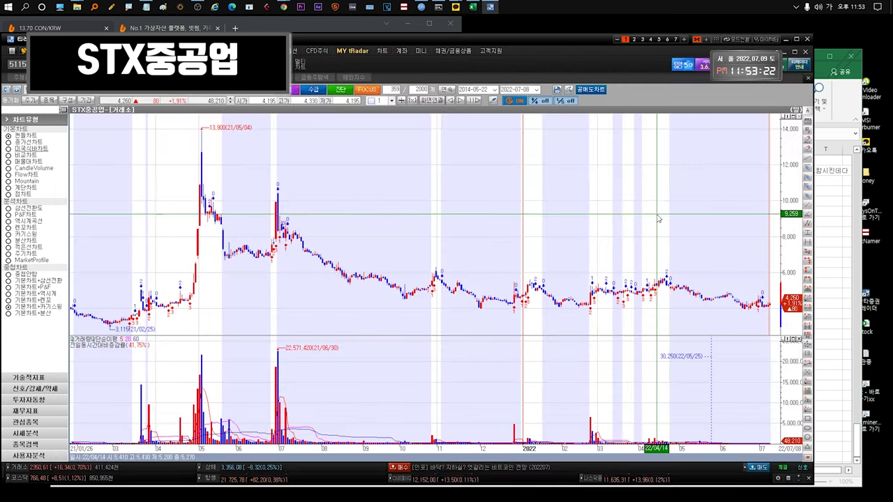
{"action": "scroll", "coordinate": [454, 329], "scroll_direction": "down", "scroll_amount": 10}
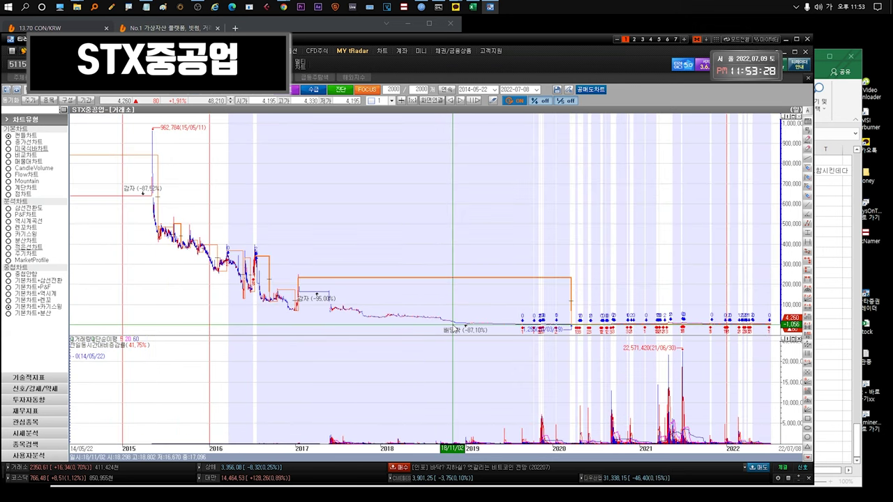
{"action": "left_click_drag", "start_coordinate": [530, 276], "coordinate": [607, 272]}
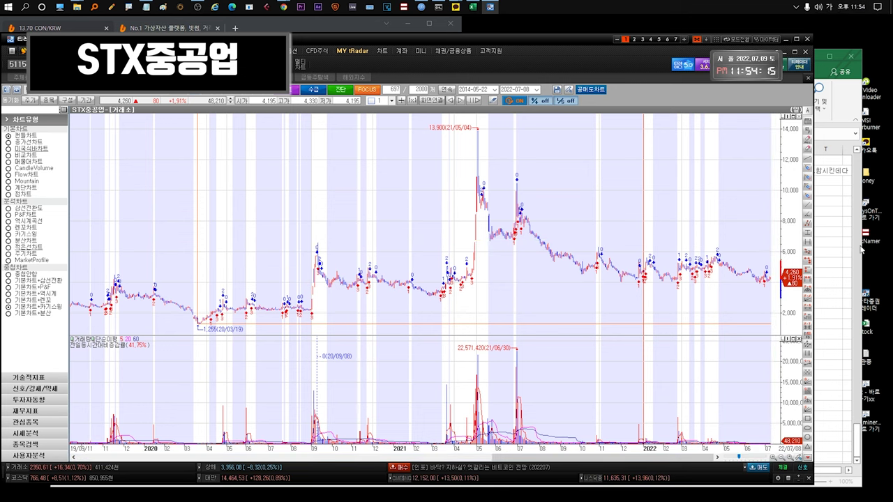
- Return to the watchlist, open STX엔진's chart, and examine its candles from October 2021 to July 2022
{"action": "key", "text": "ctrl+Tab"}
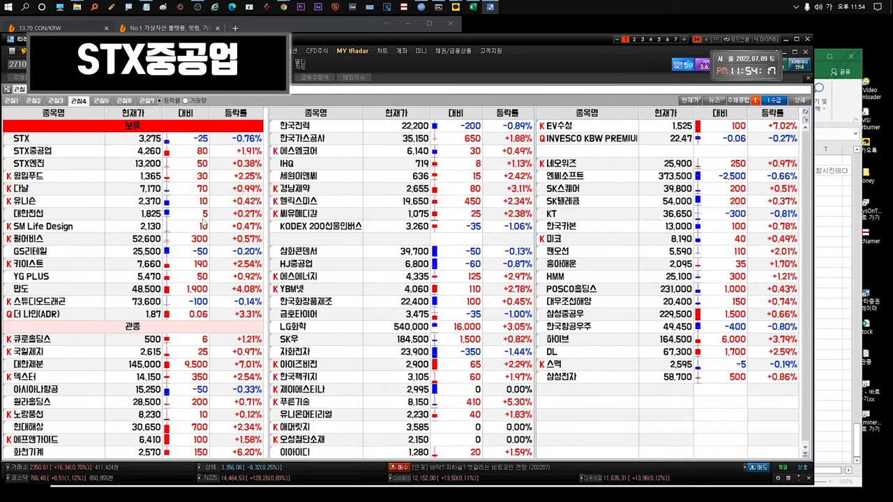
{"action": "left_click", "coordinate": [59, 151]}
{"action": "double_click", "coordinate": [60, 165]}
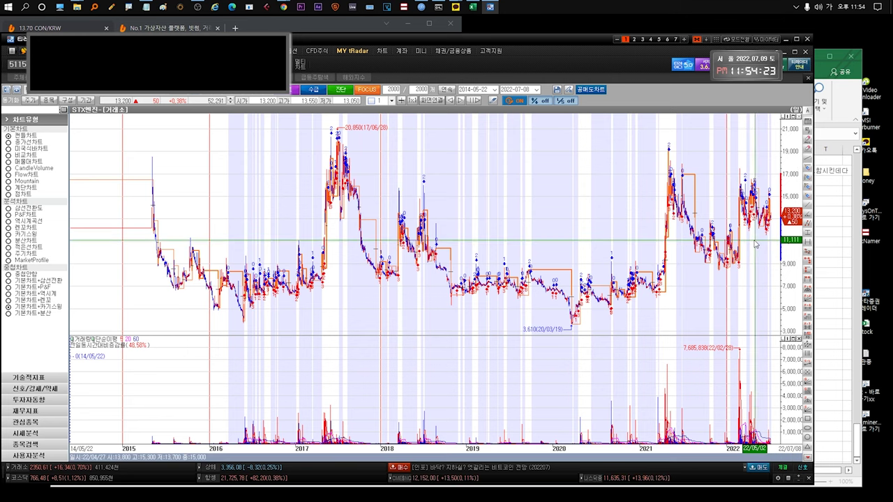
{"action": "scroll", "coordinate": [634, 232], "scroll_direction": "up", "scroll_amount": 5}
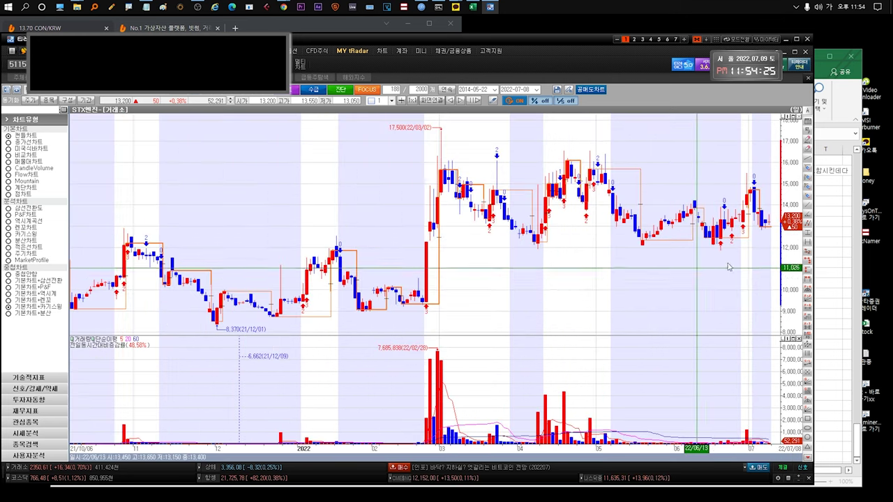
- Open 윙입푸드's chart from the watchlist and examine its price and volume, especially the late June 2022 candles
{"action": "key", "text": "Escape"}
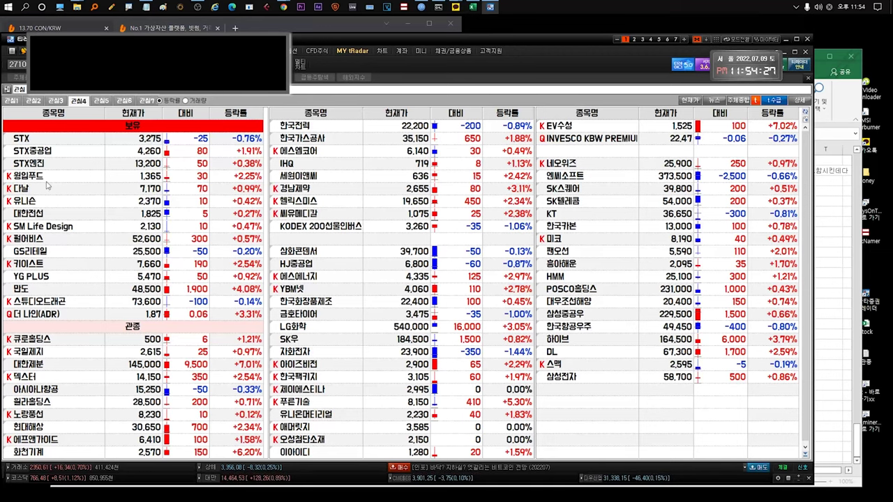
{"action": "left_click", "coordinate": [51, 178]}
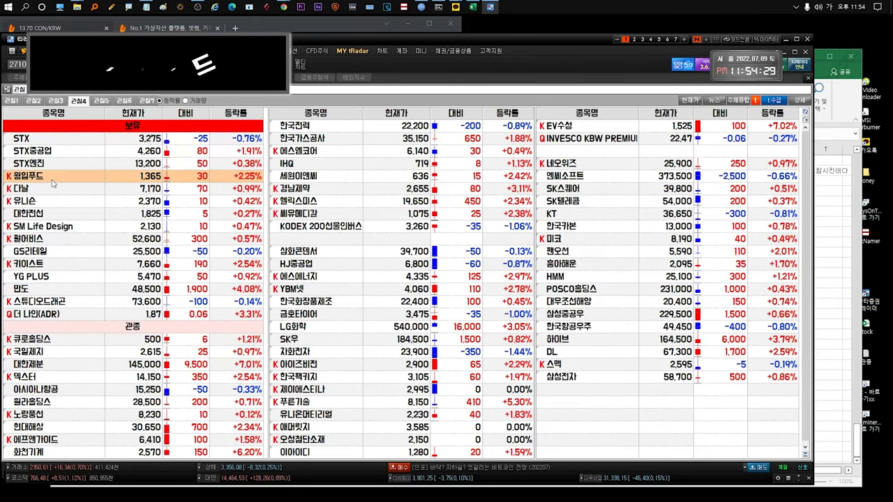
{"action": "double_click", "coordinate": [52, 183]}
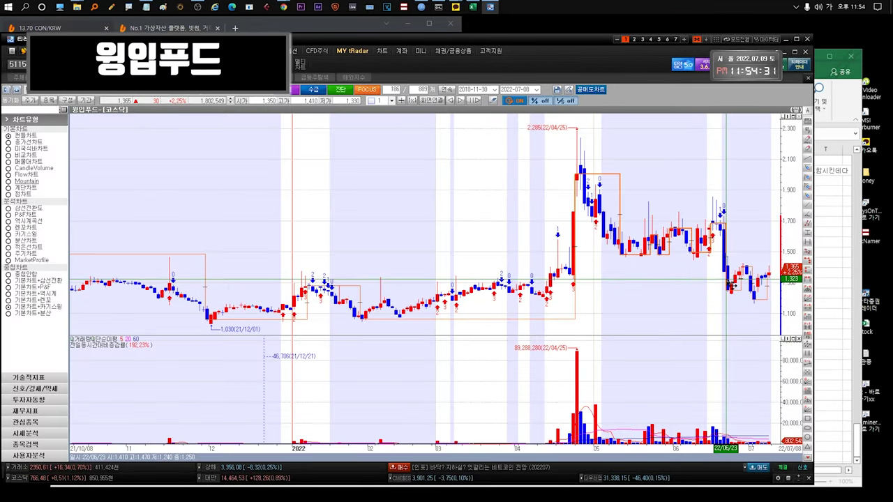
{"action": "mouse_move", "coordinate": [735, 284]}
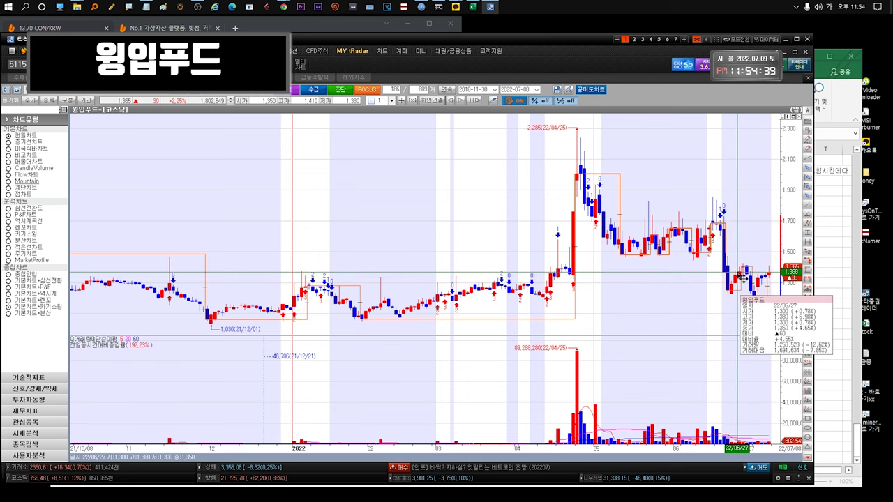
{"action": "key", "text": "Escape"}
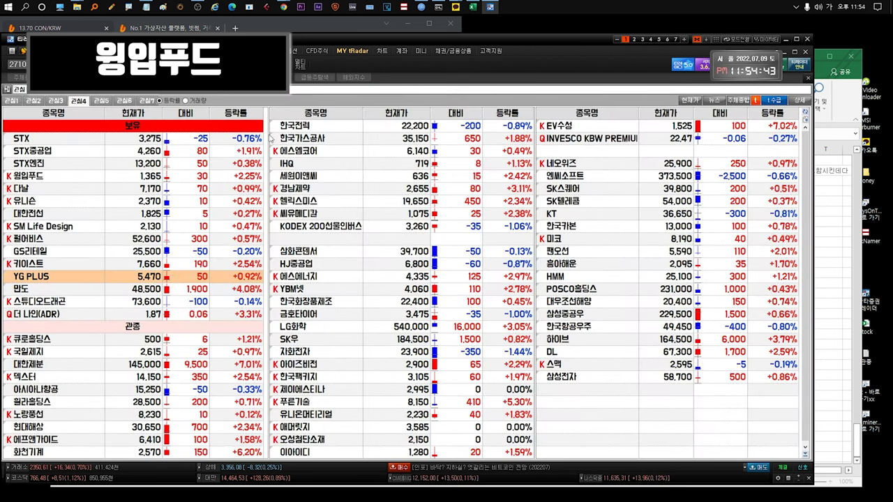
{"action": "double_click", "coordinate": [46, 179]}
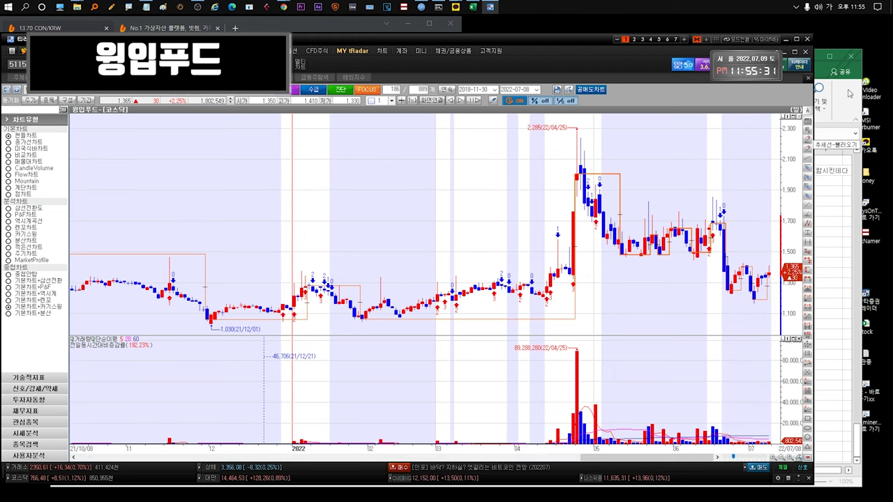
{"action": "mouse_move", "coordinate": [724, 271]}
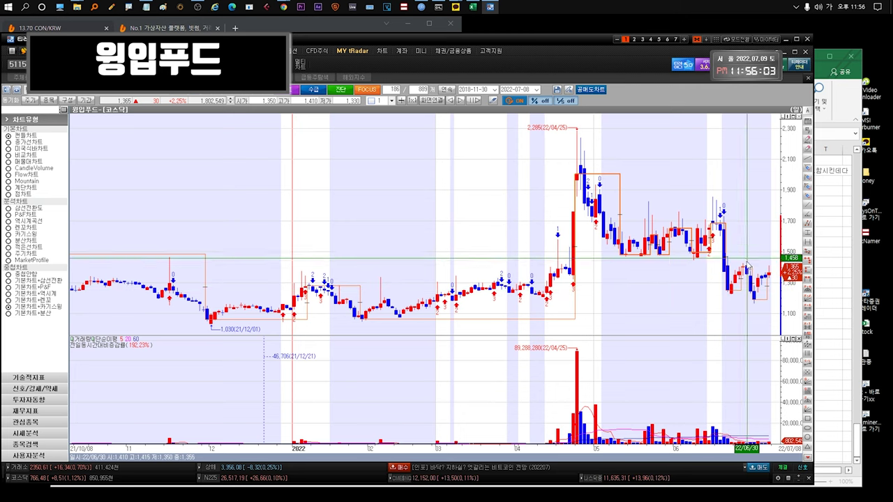
- Bring up the 윙입 sheet of the stock workbook and read the 20220704 note in B185
{"action": "key", "text": "alt+Tab"}
{"action": "left_click", "coordinate": [183, 470]}
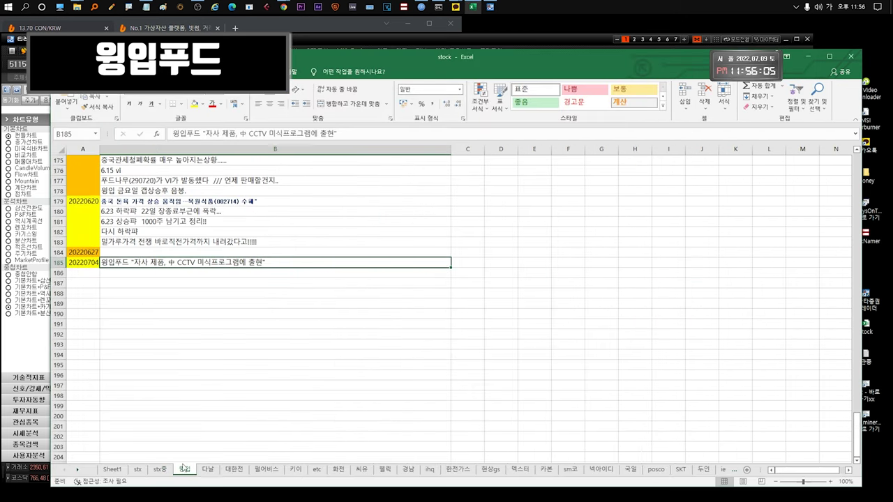
{"action": "key", "text": "Down"}
{"action": "key", "text": "Up"}
{"action": "key", "text": "Down"}
{"action": "key", "text": "Up"}
- Back in the trading program, leave the 윙입푸드 chart and open 다날's chart to examine its recent candles
{"action": "left_click", "coordinate": [302, 38]}
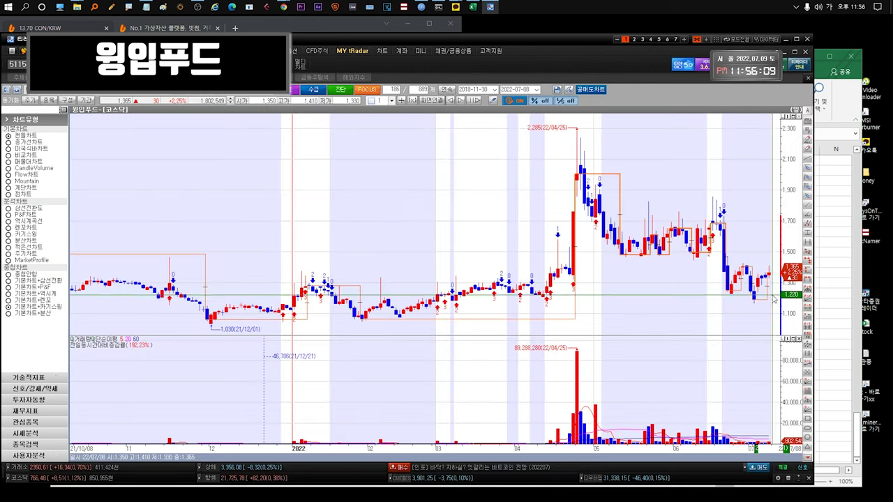
{"action": "key", "text": "Escape"}
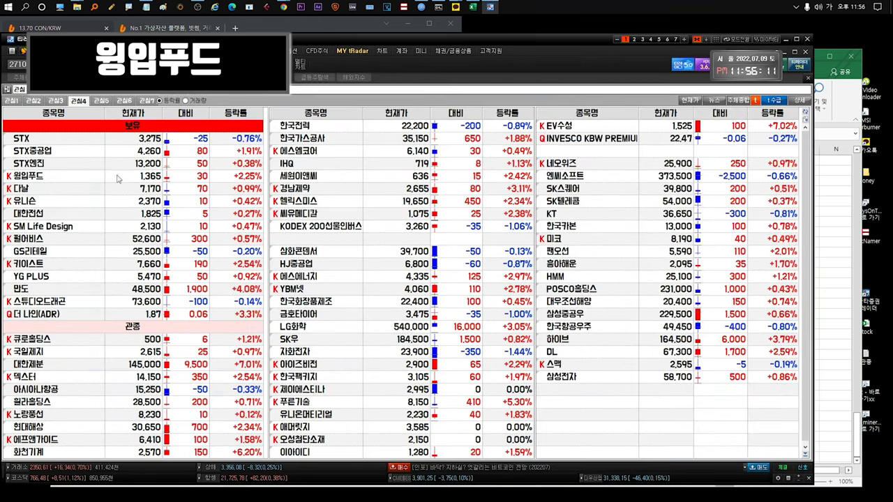
{"action": "left_click", "coordinate": [104, 177]}
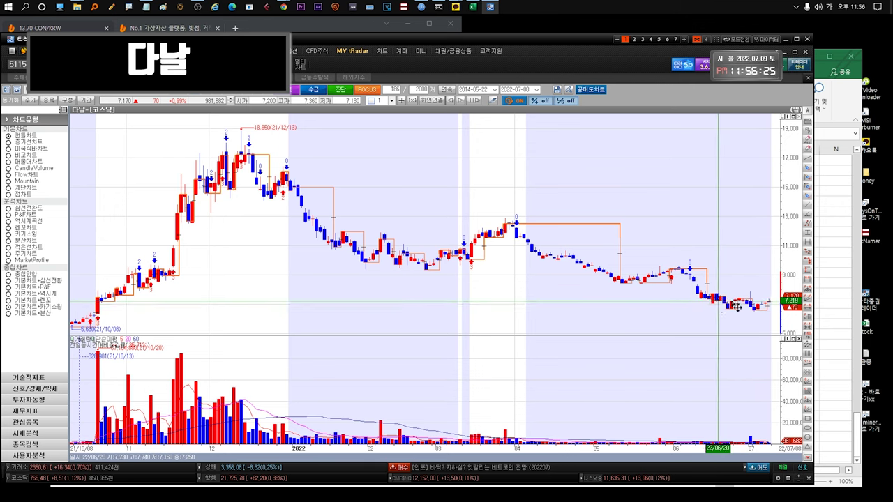
- On the workbook's 다날 sheet, enter 7.6 페이코인..... 연기됐습니다. 결과)..... 뉴스로보면 페이코인 승인안해줄듯..... in B388 for 20220704
{"action": "left_click", "coordinate": [842, 110]}
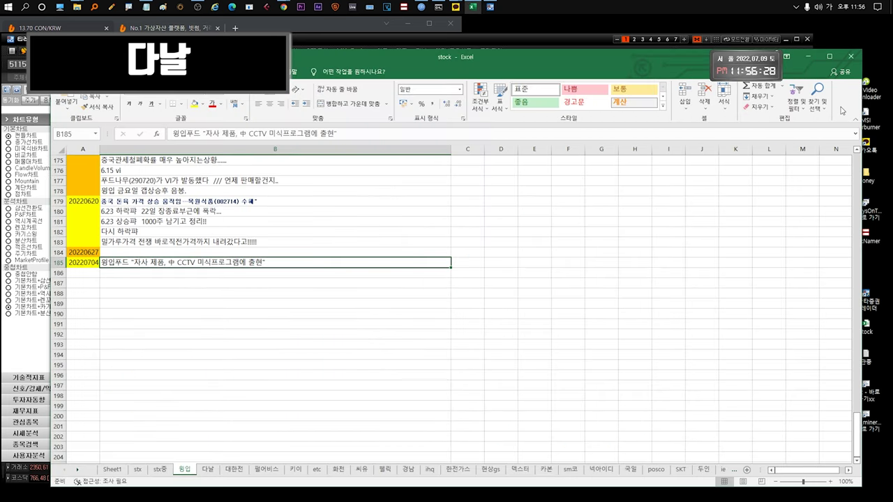
{"action": "left_click", "coordinate": [129, 281]}
{"action": "left_click", "coordinate": [144, 276]}
{"action": "type", "text": "7.6  페"}
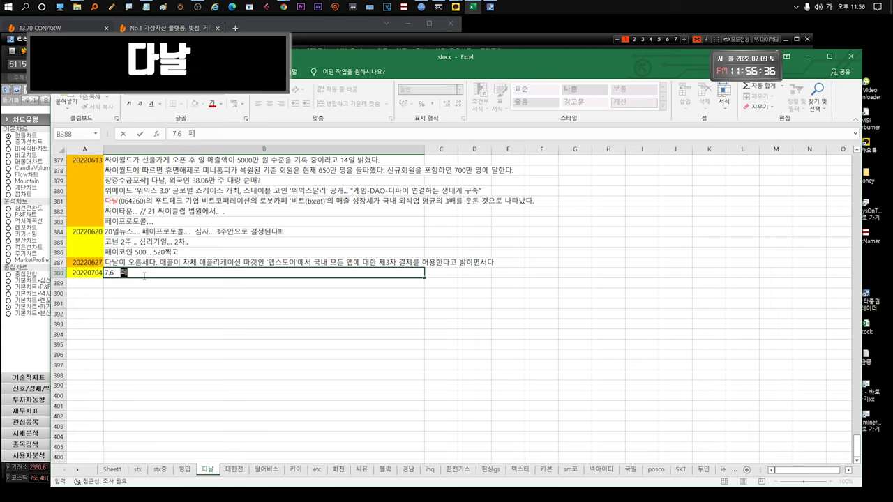
{"action": "type", "text": "이코인.....       연기됐습니다. 결과)"}
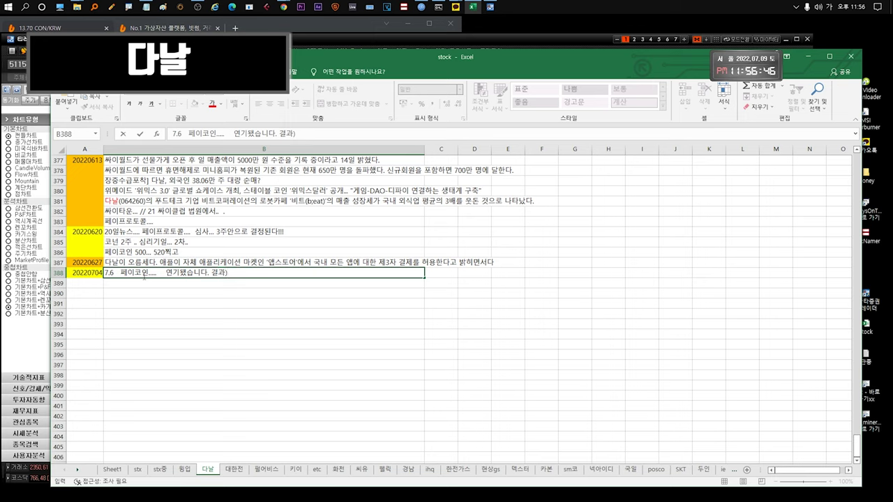
{"action": "type", "text": ".....   뉴스로"}
{"action": "type", "text": "보면 페이코인"}
{"action": "type", "text": " 승인안해줄듯"}
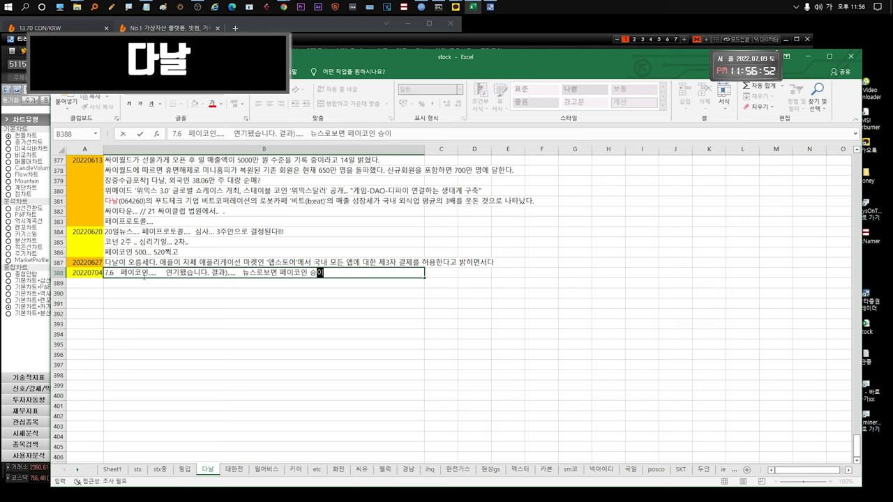
{"action": "type", "text": "....."}
{"action": "key", "text": "Return"}
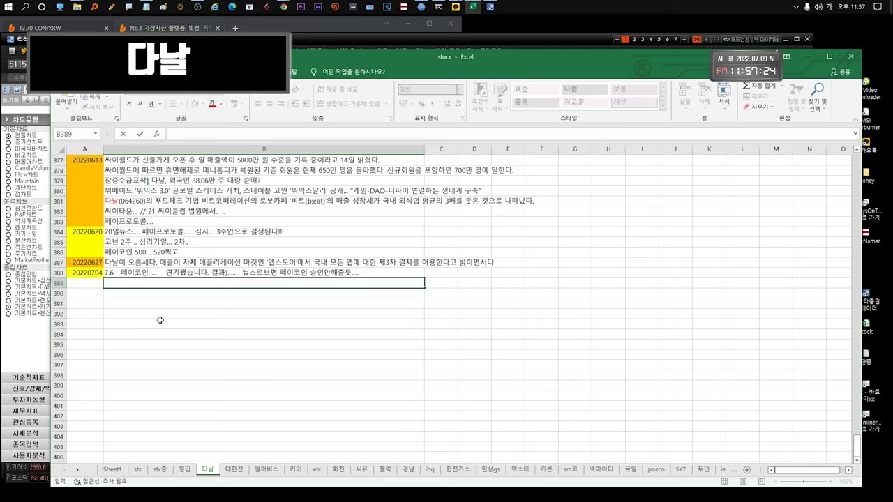
- Add a second 다날 note in B389 reading 루나... 테라... 요 영향이 큽니다...
{"action": "type", "text": "루나... 테라..."}
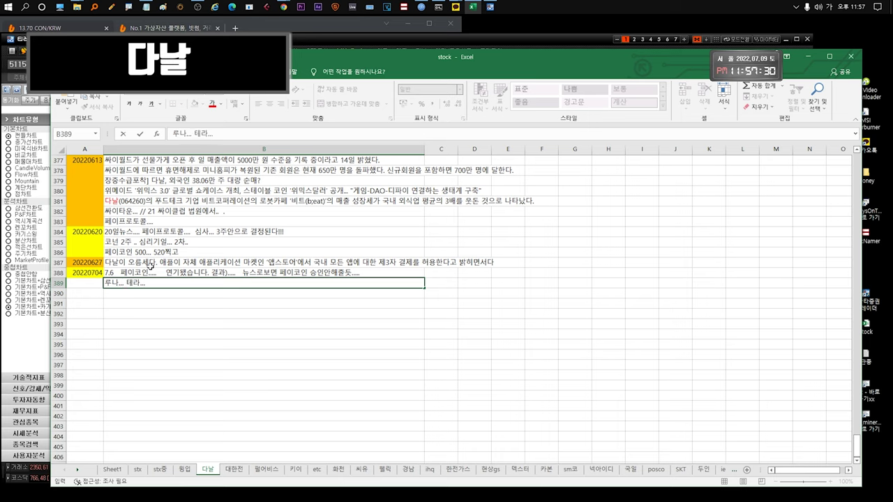
{"action": "type", "text": " 요 영향이 큽니다...."}
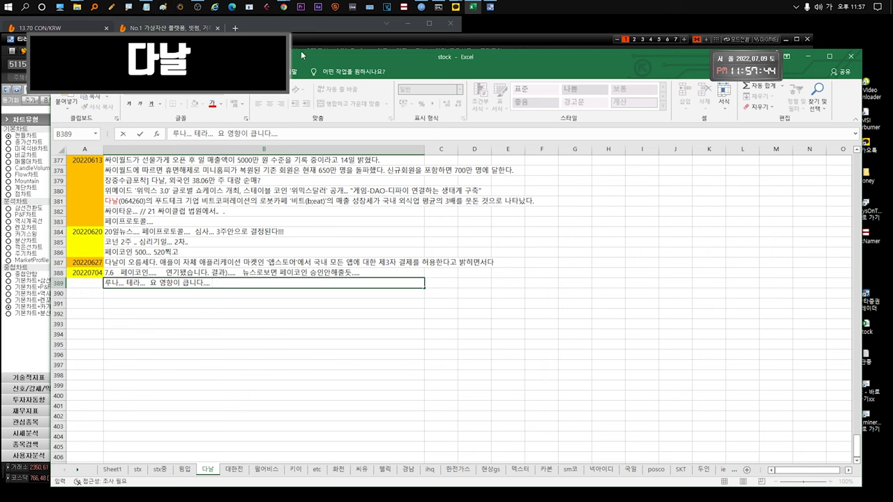
{"action": "key", "text": "Return"}
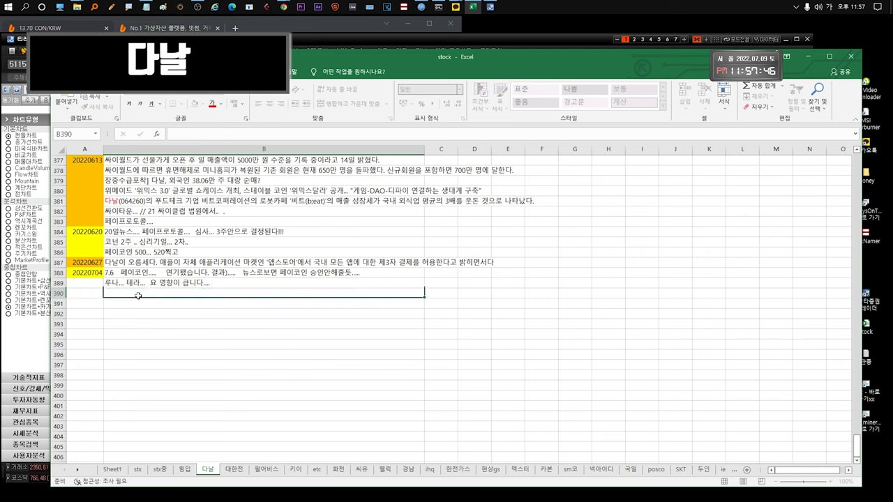
{"action": "key", "text": "Up"}
- Switch to the trading program, leave the 다날 chart, and open YG PLUS's chart to check its early July 2022 candles
{"action": "left_click", "coordinate": [359, 43]}
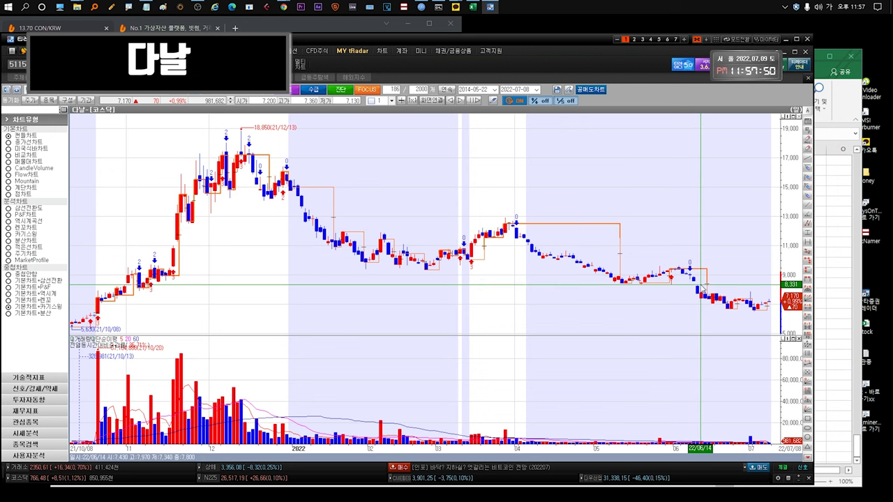
{"action": "key", "text": "ctrl+Tab"}
{"action": "double_click", "coordinate": [56, 276]}
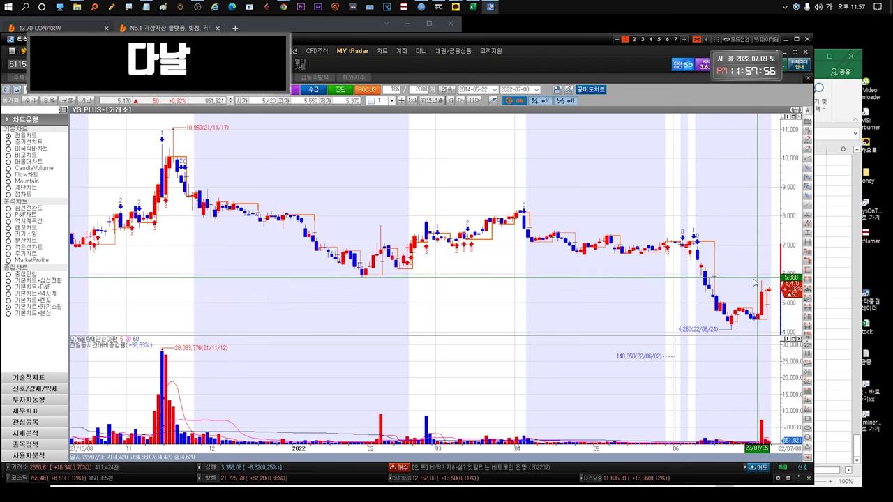
- Open 유니슨's chart from the watchlist and compare its recent candles with its full price history since 2014
{"action": "key", "text": "ctrl+Tab"}
{"action": "left_click", "coordinate": [54, 190]}
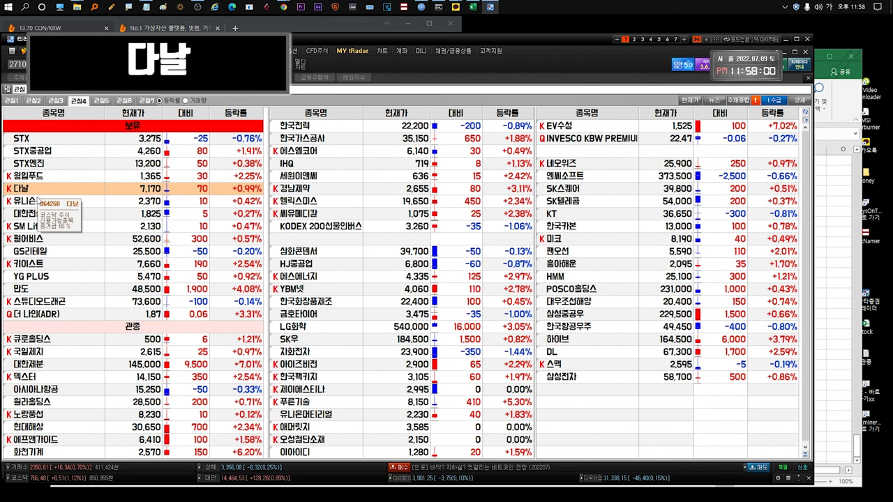
{"action": "double_click", "coordinate": [60, 201]}
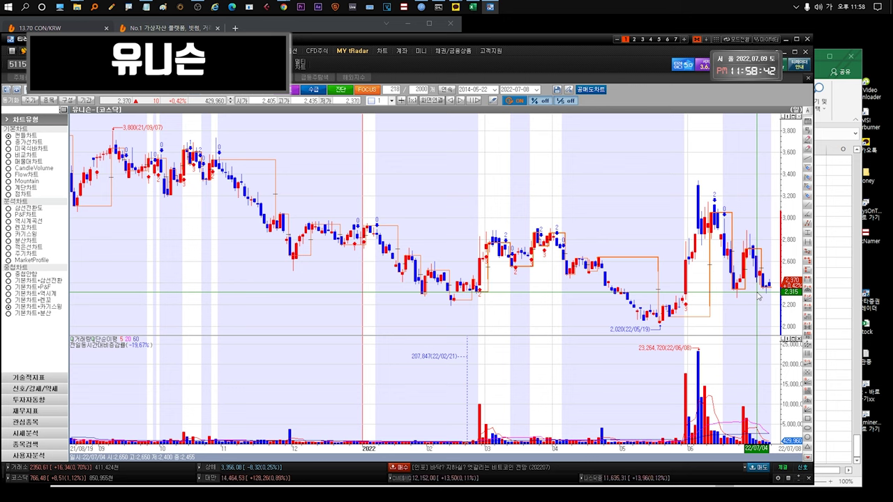
{"action": "mouse_move", "coordinate": [767, 290]}
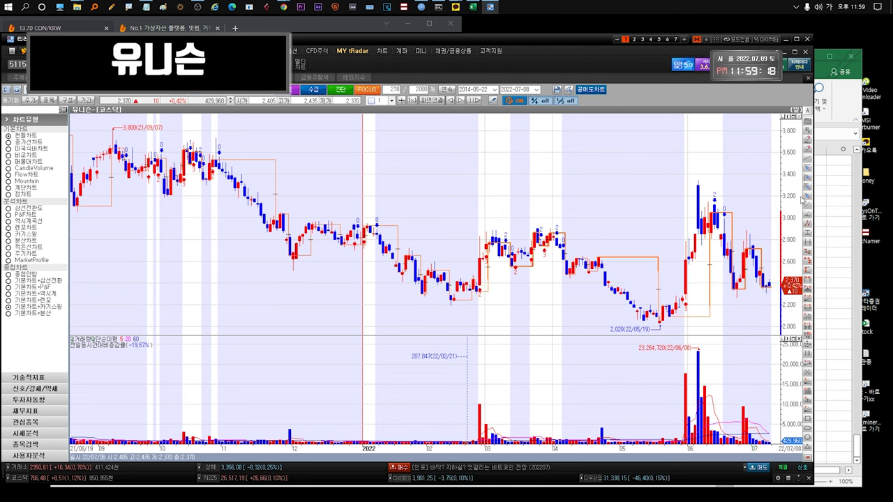
{"action": "scroll", "coordinate": [767, 293], "scroll_direction": "down", "scroll_amount": 5}
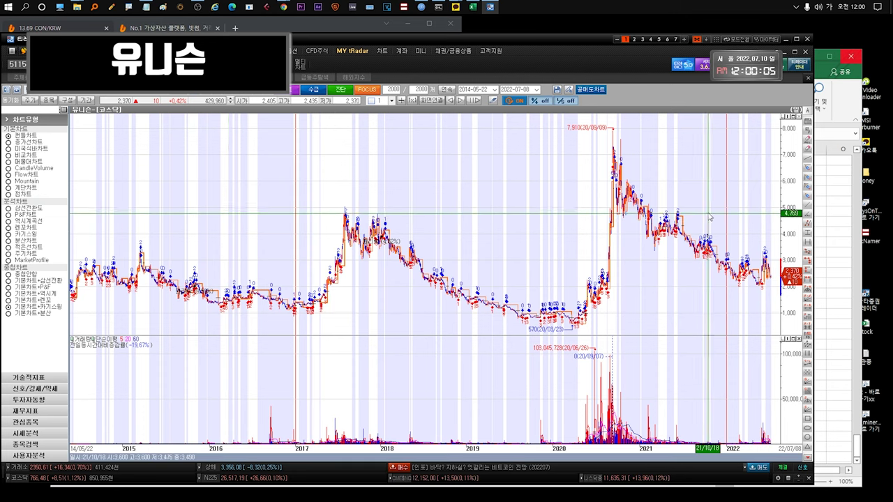
- Open 대한전선's chart and compare its candles since November 2021 with its full price history since 2014
{"action": "scroll", "coordinate": [710, 218], "scroll_direction": "up", "scroll_amount": 5}
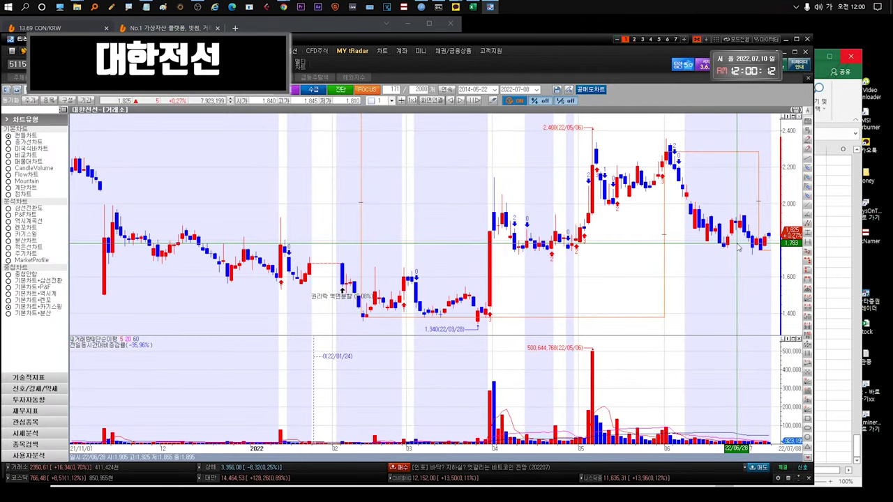
{"action": "mouse_move", "coordinate": [760, 247]}
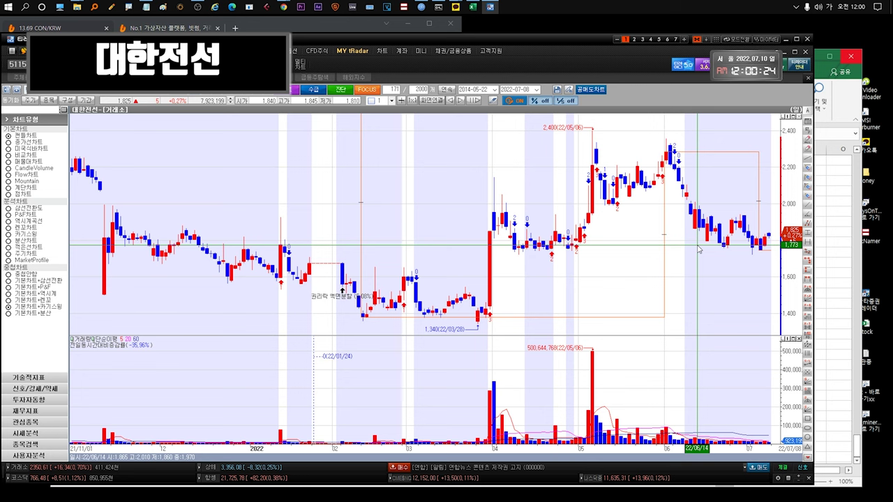
{"action": "scroll", "coordinate": [699, 249], "scroll_direction": "down", "scroll_amount": 10}
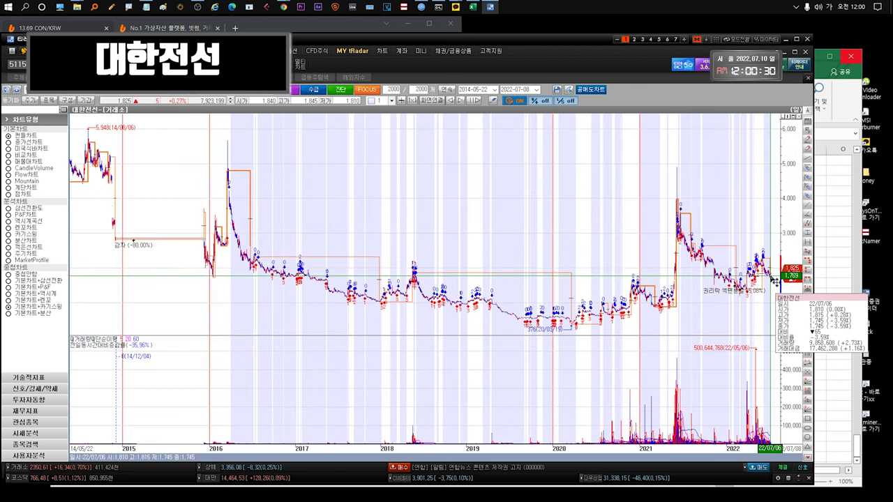
- Open SM Life Design's chart from the watchlist and compare its candles since July 2021 with its full price history since 2014
{"action": "key", "text": "ctrl+Tab"}
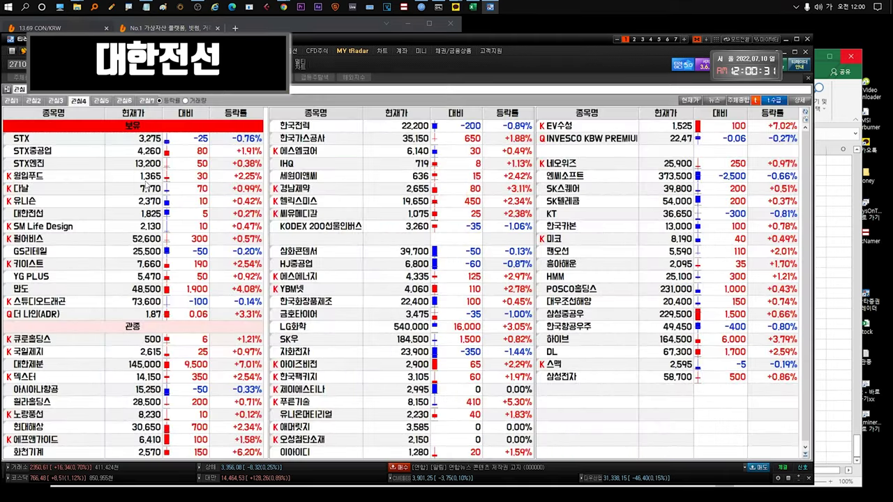
{"action": "left_click", "coordinate": [51, 226]}
{"action": "key", "text": "ctrl+Tab"}
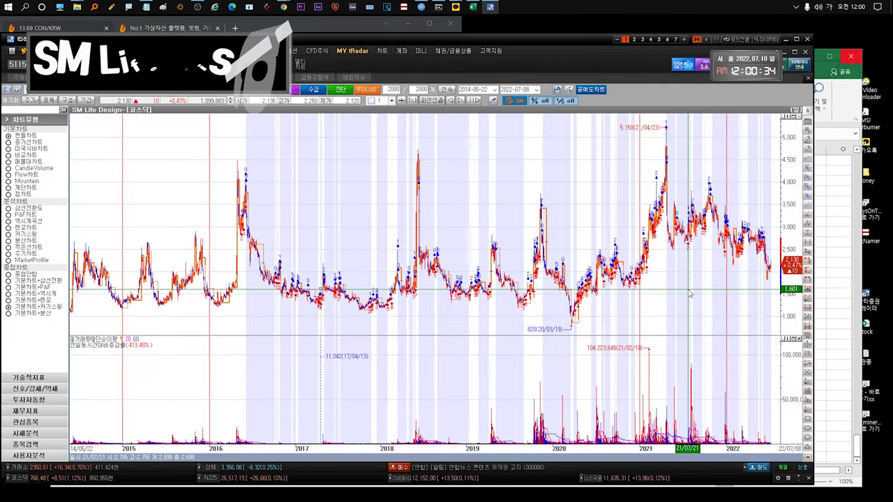
{"action": "scroll", "coordinate": [762, 311], "scroll_direction": "up", "scroll_amount": 8}
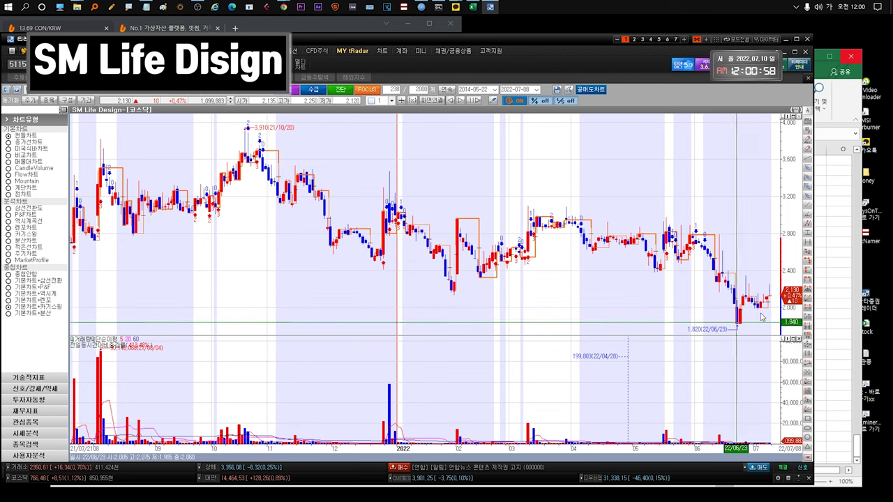
{"action": "scroll", "coordinate": [615, 346], "scroll_direction": "down", "scroll_amount": 5}
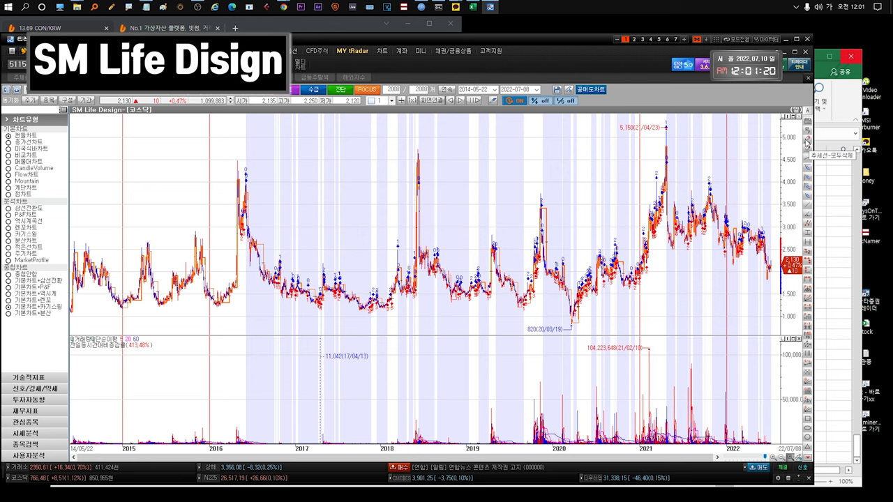
{"action": "left_click_drag", "start_coordinate": [728, 259], "coordinate": [777, 265]}
{"action": "key", "text": "Escape"}
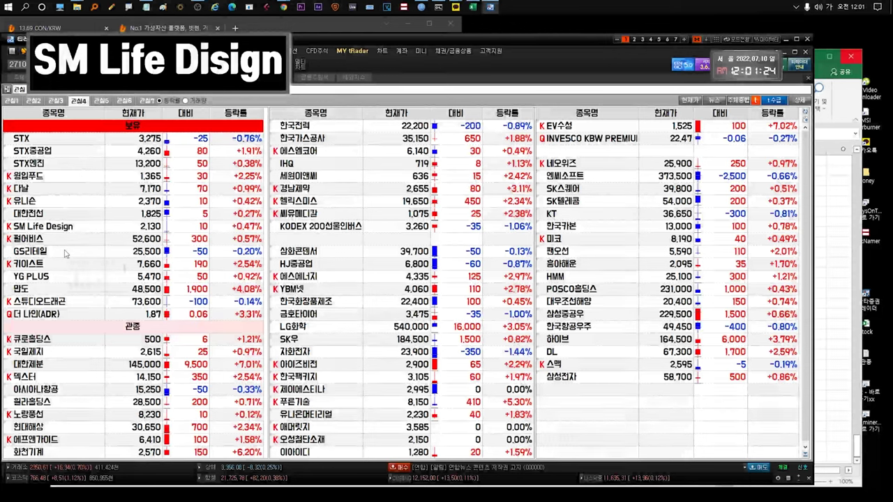
- Open 펄어비스's chart from the watchlist and examine its daily candles from January to July 2022
{"action": "left_click", "coordinate": [62, 240]}
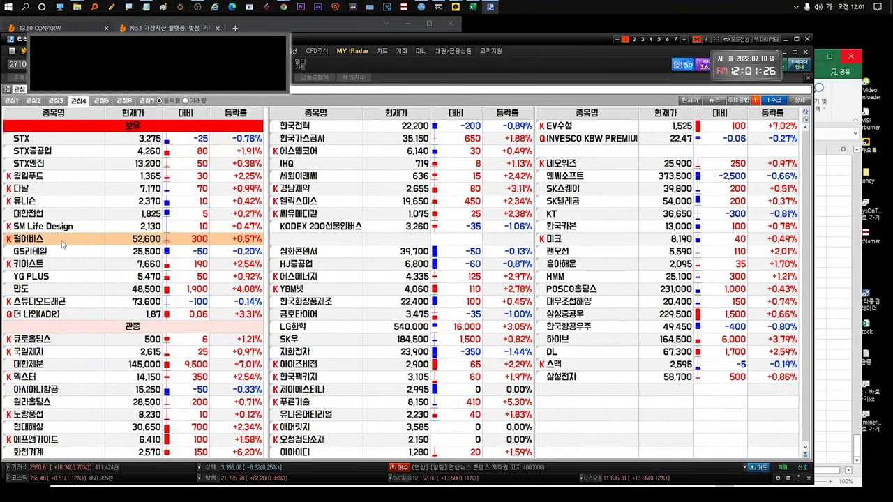
{"action": "double_click", "coordinate": [61, 244]}
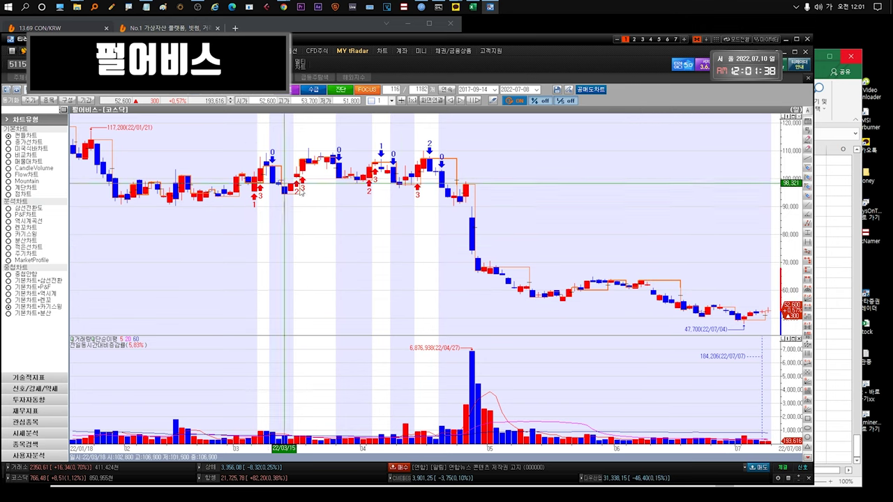
{"action": "key", "text": "F2"}
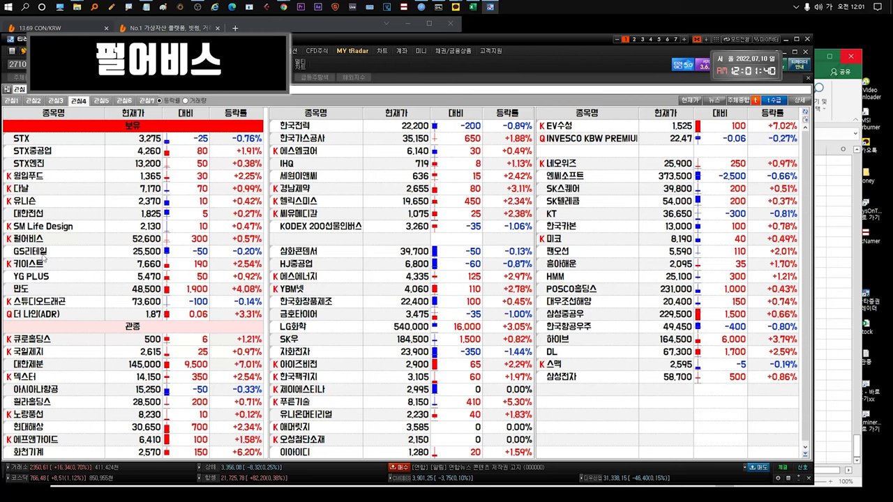
{"action": "double_click", "coordinate": [51, 239]}
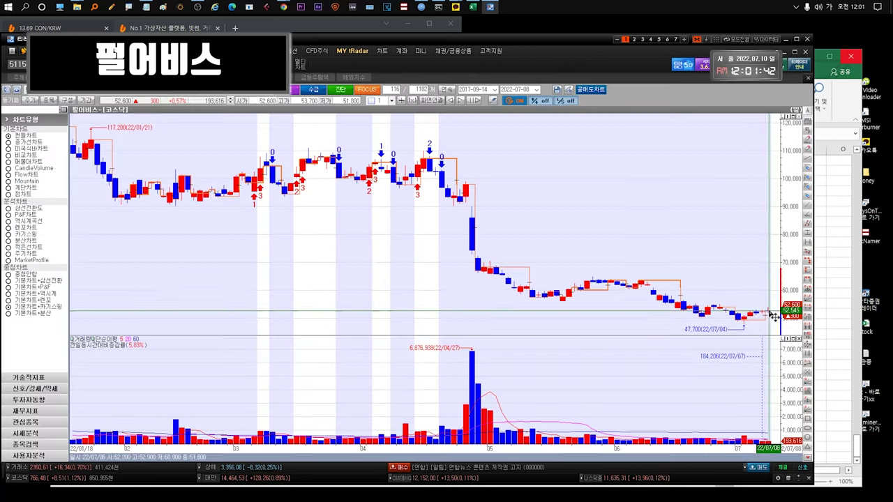
- Open GS리테일's chart from the watchlist, compare its recent candles with its price history since 2014, and return to its watchlist entry
{"action": "key", "text": "F2"}
{"action": "double_click", "coordinate": [784, 277]}
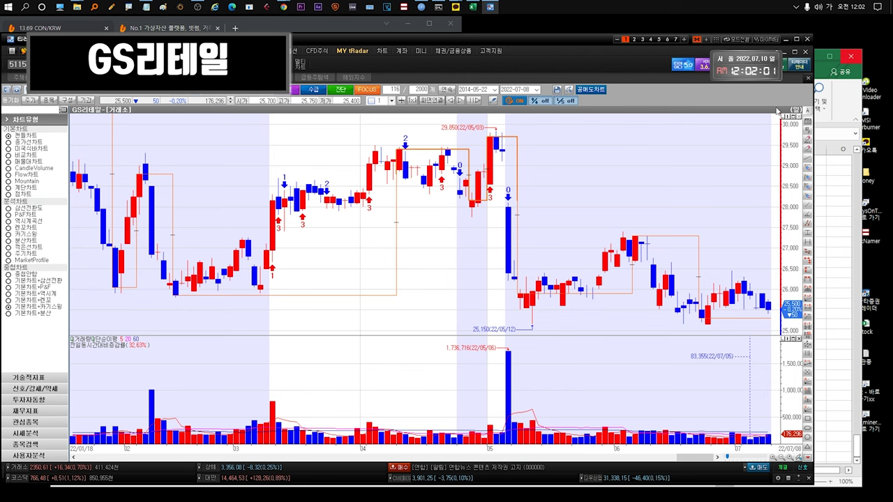
{"action": "scroll", "coordinate": [777, 112], "scroll_direction": "down", "scroll_amount": 10}
{"action": "scroll", "coordinate": [774, 244], "scroll_direction": "up", "scroll_amount": 5}
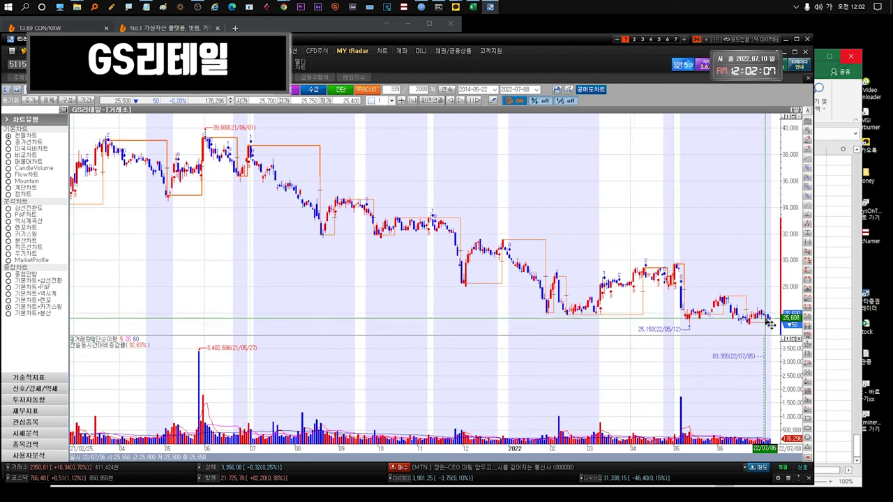
{"action": "scroll", "coordinate": [767, 324], "scroll_direction": "down", "scroll_amount": 5}
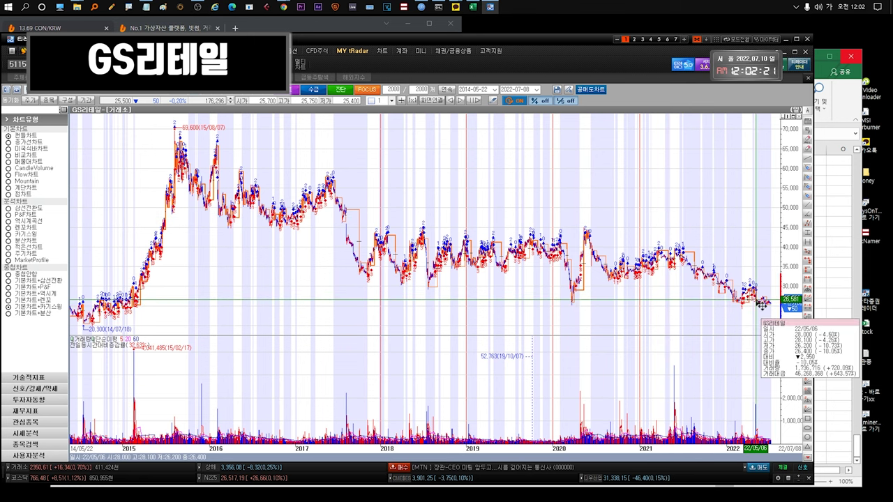
{"action": "key", "text": "ctrl+Tab"}
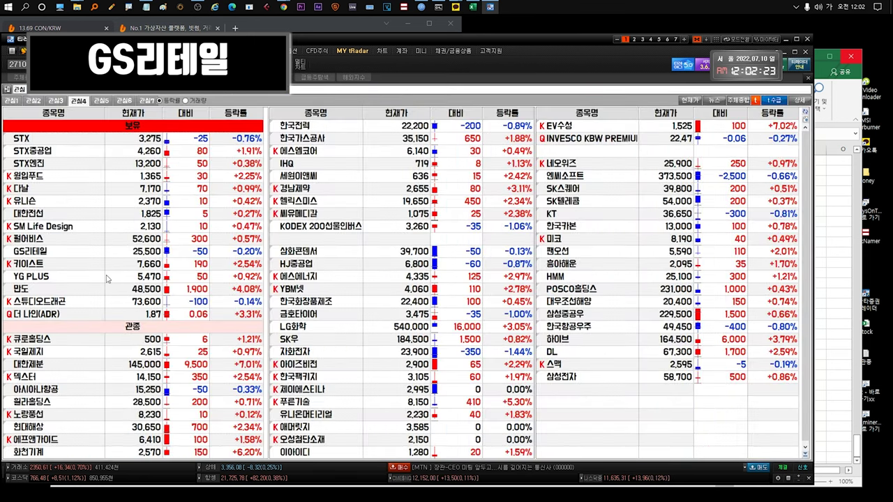
{"action": "left_click", "coordinate": [50, 253]}
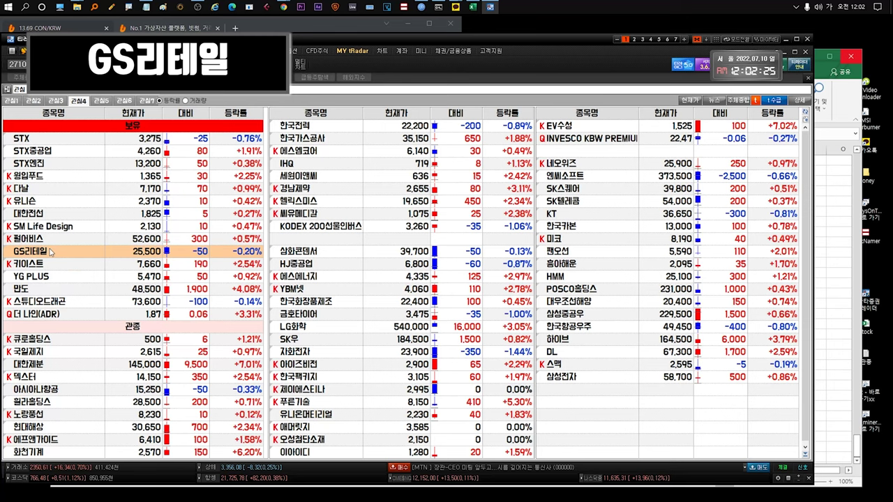